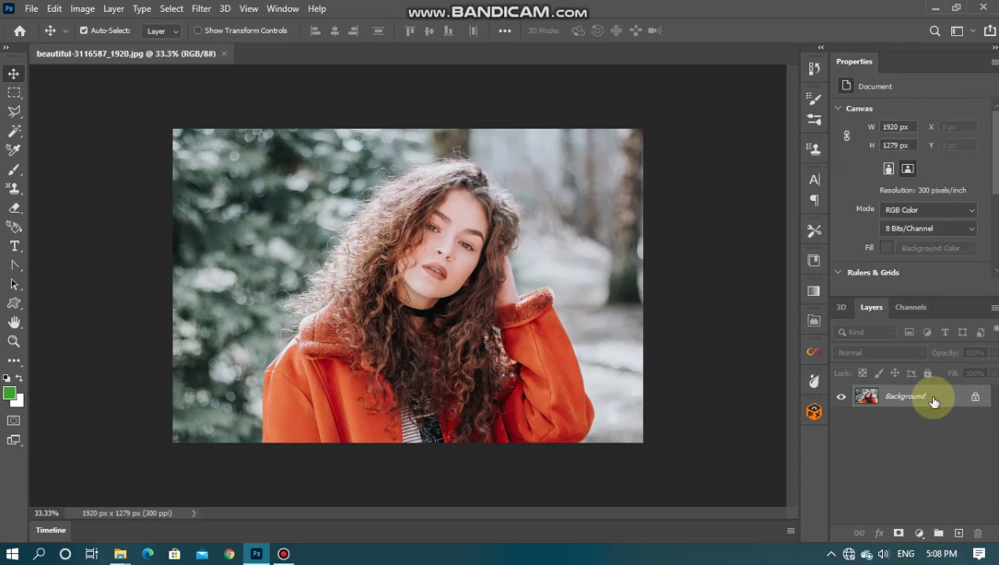
# - Duplicate the portrait's Background layer into a Background copy layer
pyautogui.moveTo(934, 400); pyautogui.dragTo(962, 532)
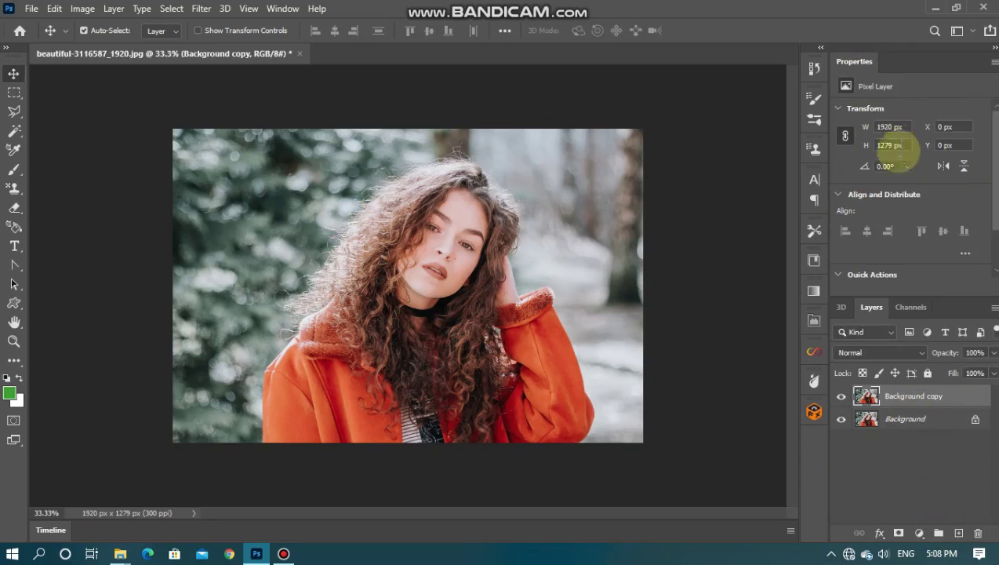
# - Run Remove Background on Background copy and hide the original Background layer
pyautogui.click(280, 10)
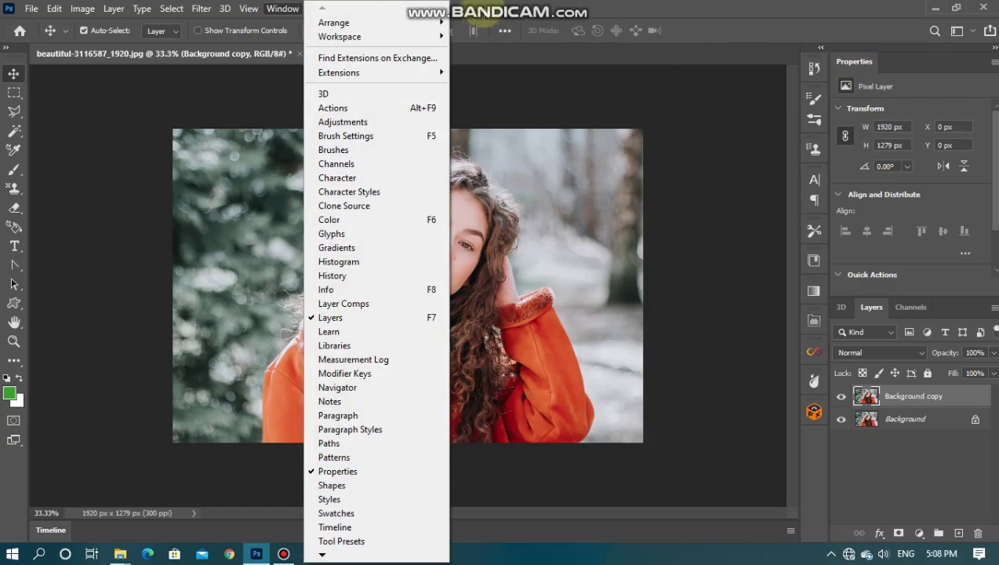
pyautogui.click(572, 20)
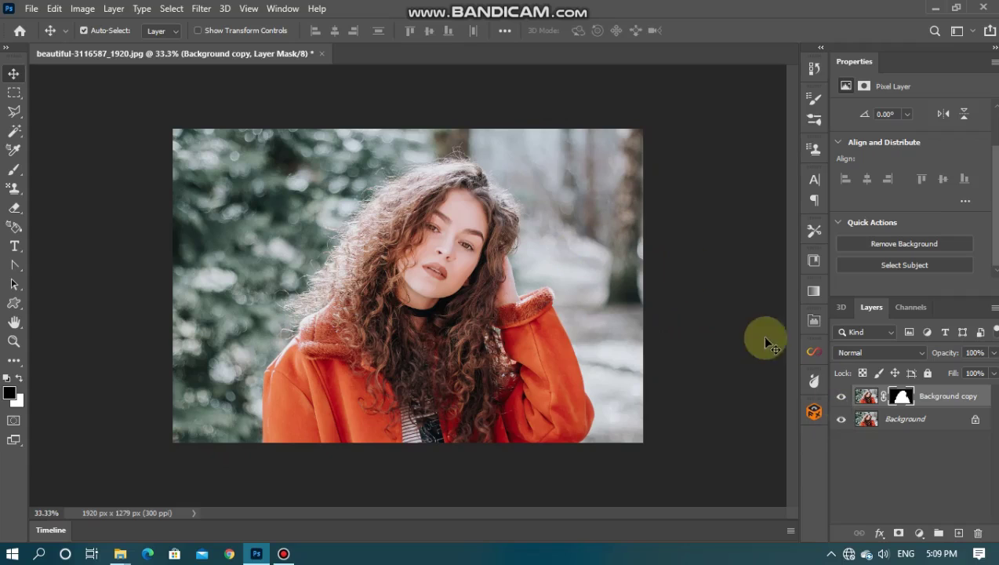
pyautogui.click(840, 419)
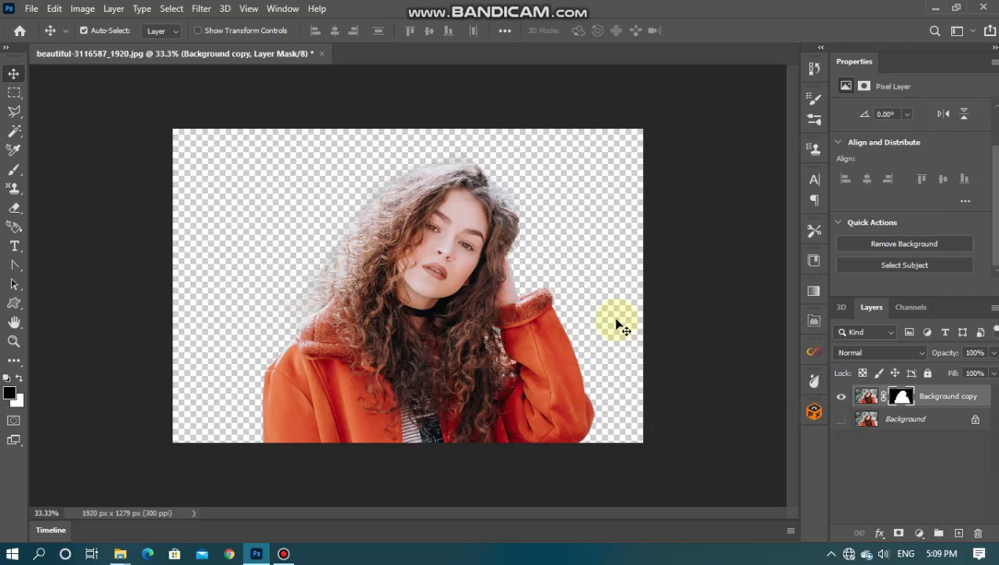
# - Zoom to 66.7% and pan around the cutout's hair and jacket edges
pyautogui.hotkey('ctrl', '+')
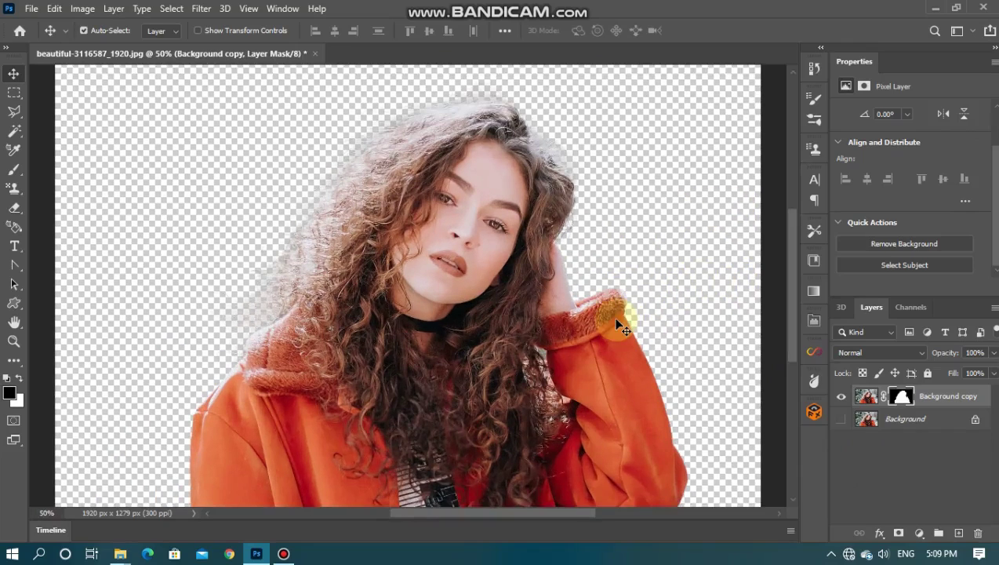
pyautogui.hotkey('ctrl', '+')
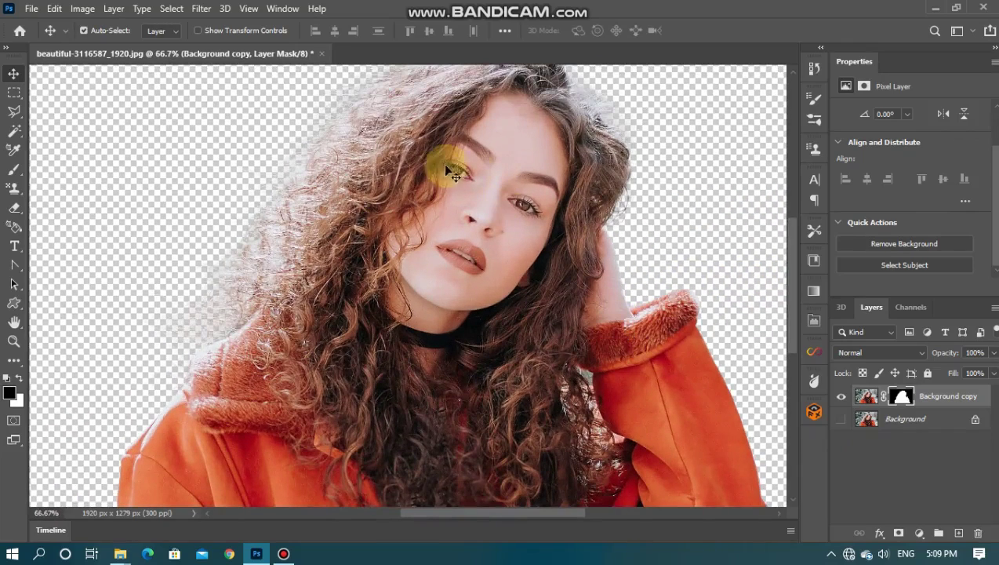
pyautogui.moveTo(457, 161)
pyautogui.mouseDown()
pyautogui.moveTo(446, 290)
pyautogui.moveTo(412, 206)
pyautogui.moveTo(431, 183)
pyautogui.mouseUp()
pyautogui.scroll(-1, 531, 156)
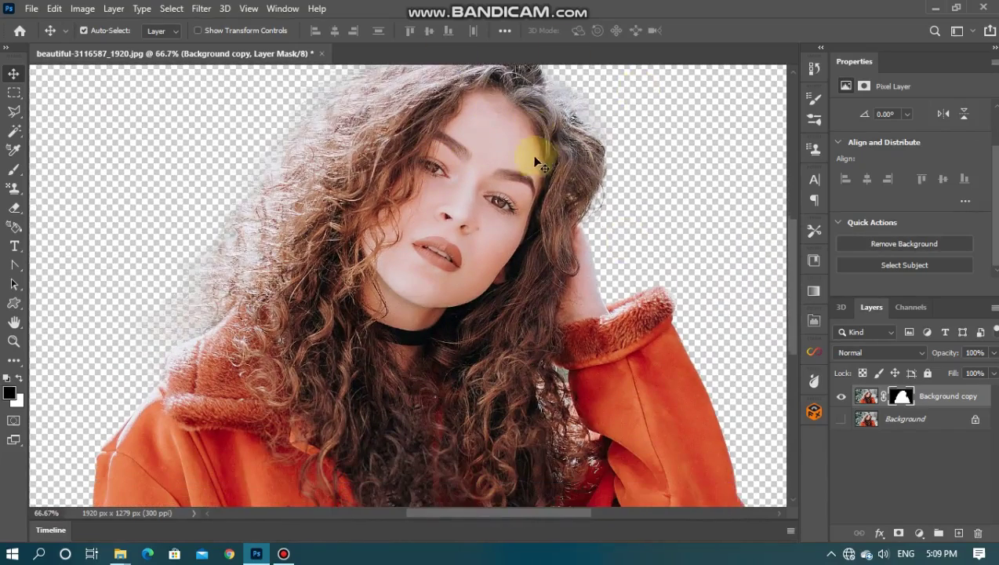
pyautogui.scroll(-1, 613, 335)
pyautogui.scroll(-2, 549, 345)
pyautogui.scroll(-2, 573, 329)
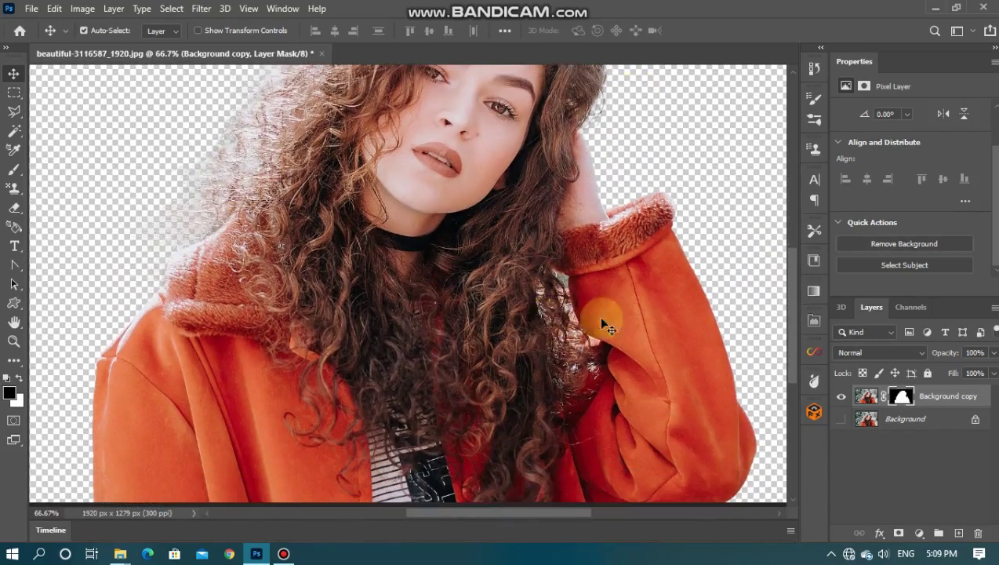
pyautogui.scroll(-1, 616, 321)
pyautogui.scroll(-2, 604, 316)
pyautogui.scroll(-2, 564, 306)
pyautogui.scroll(4, 553, 288)
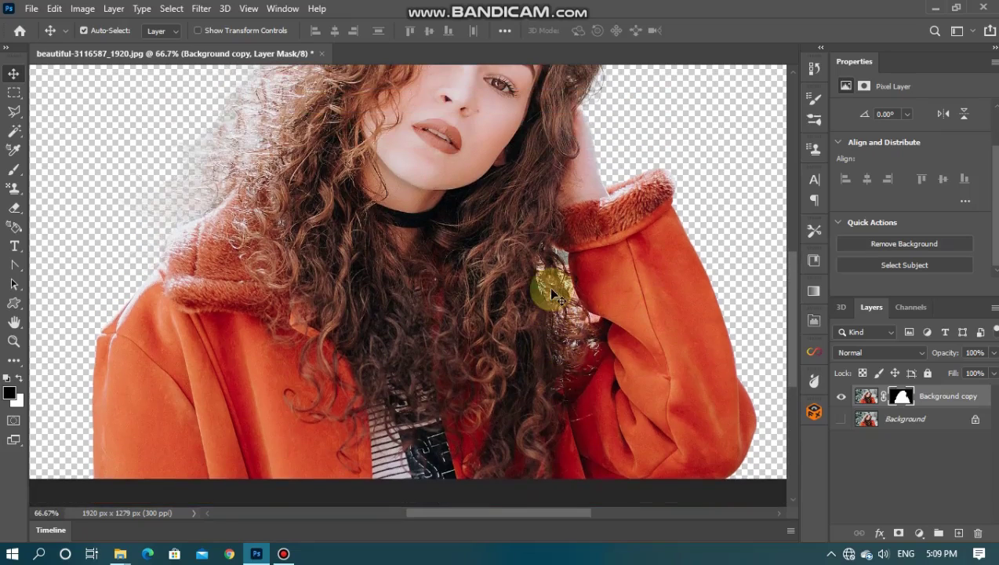
pyautogui.scroll(1, 549, 284)
pyautogui.scroll(6, 541, 267)
pyautogui.scroll(3, 496, 168)
pyautogui.scroll(1, 496, 165)
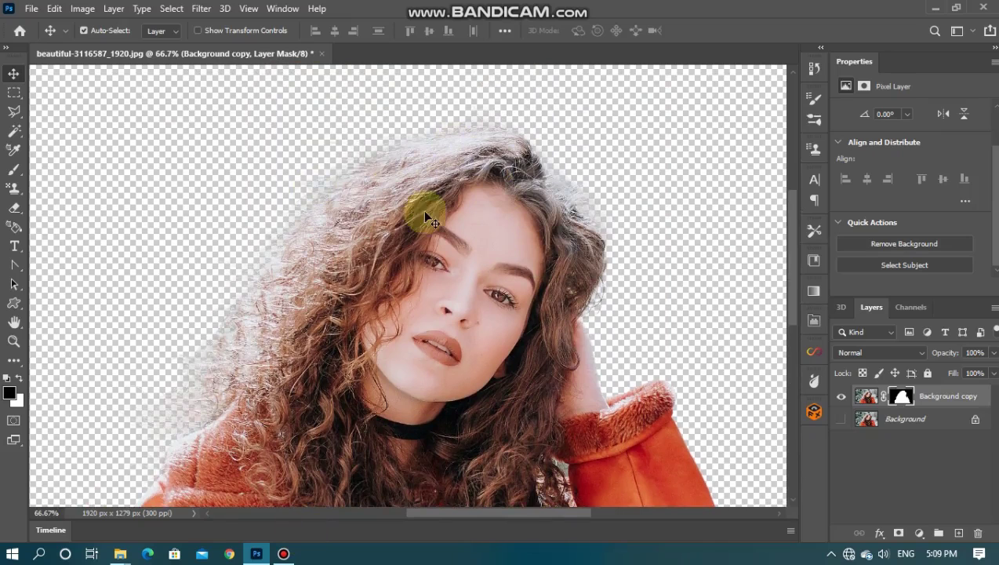
pyautogui.scroll(-1, 421, 210)
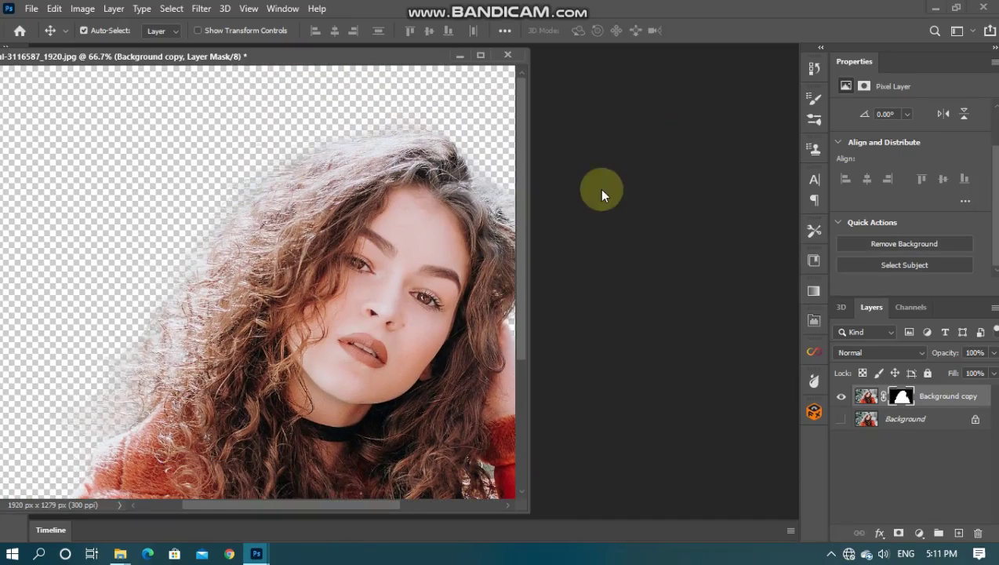
pyautogui.doubleClick(576, 178)
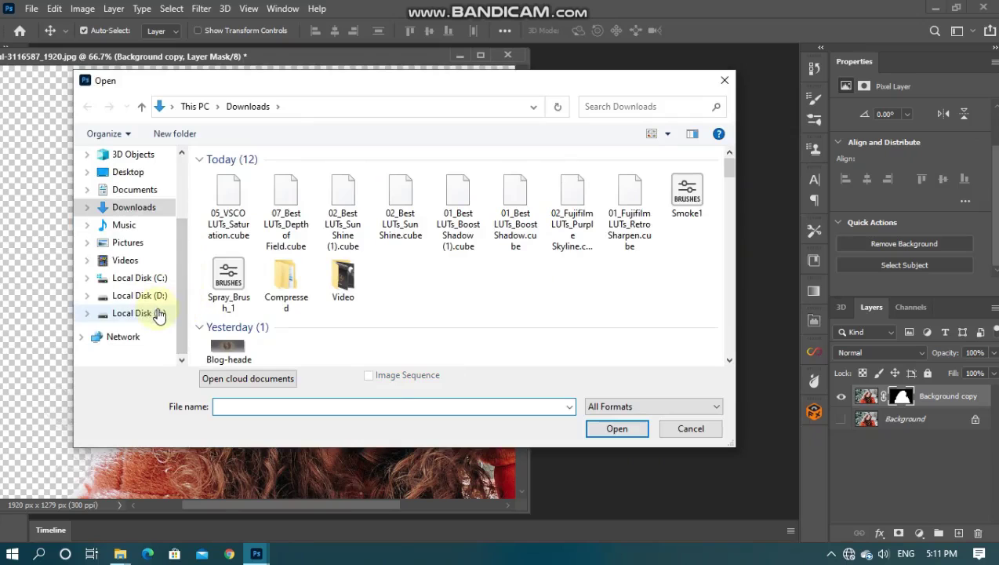
pyautogui.click(159, 314)
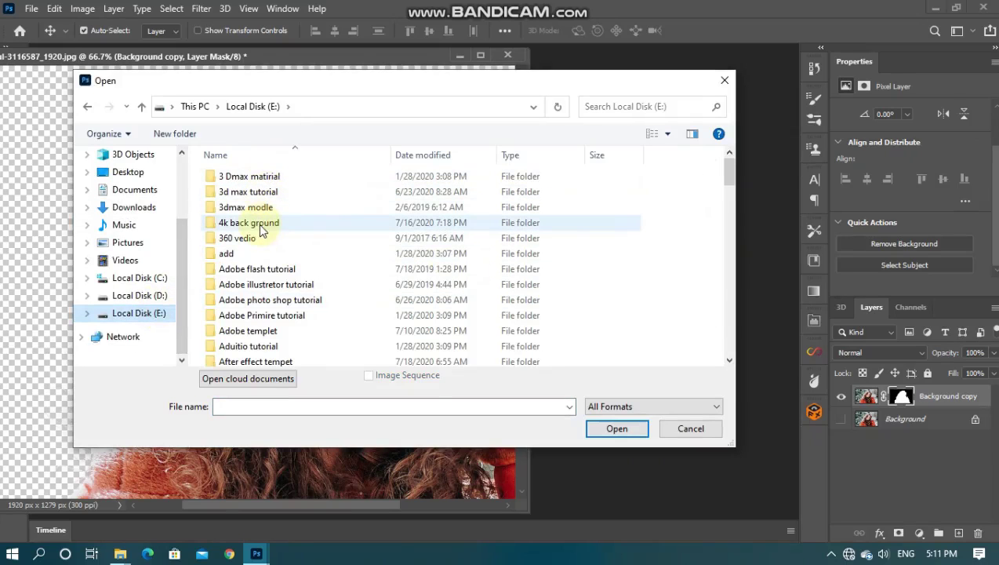
pyautogui.doubleClick(261, 224)
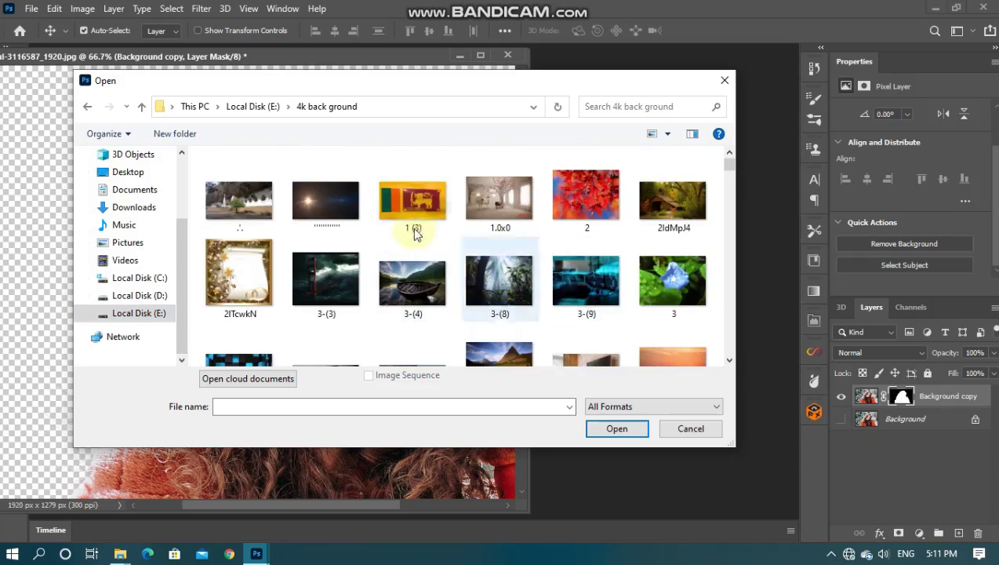
pyautogui.scroll(-2, 402, 229)
pyautogui.scroll(-3, 499, 261)
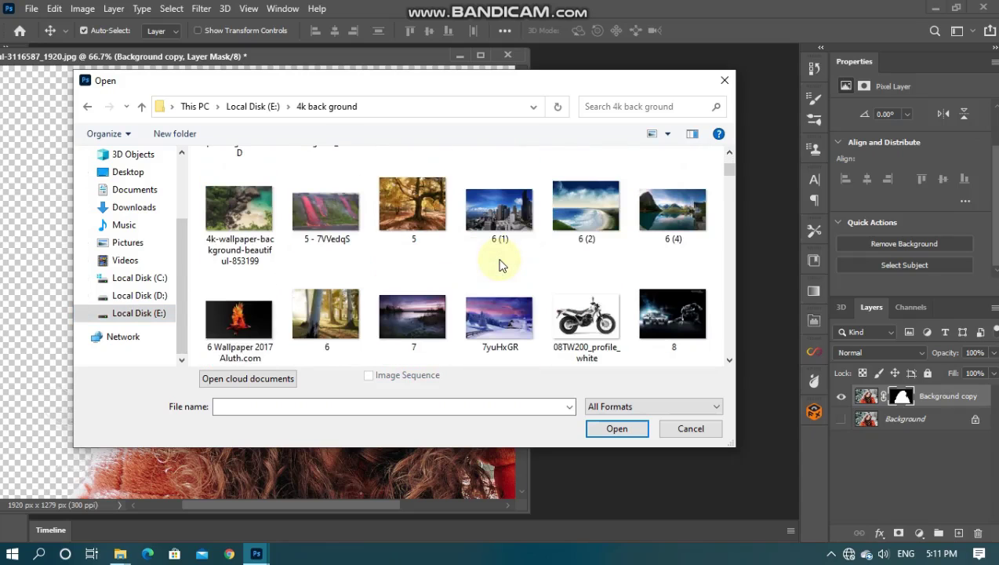
pyautogui.scroll(-2, 418, 267)
pyautogui.scroll(-2, 480, 264)
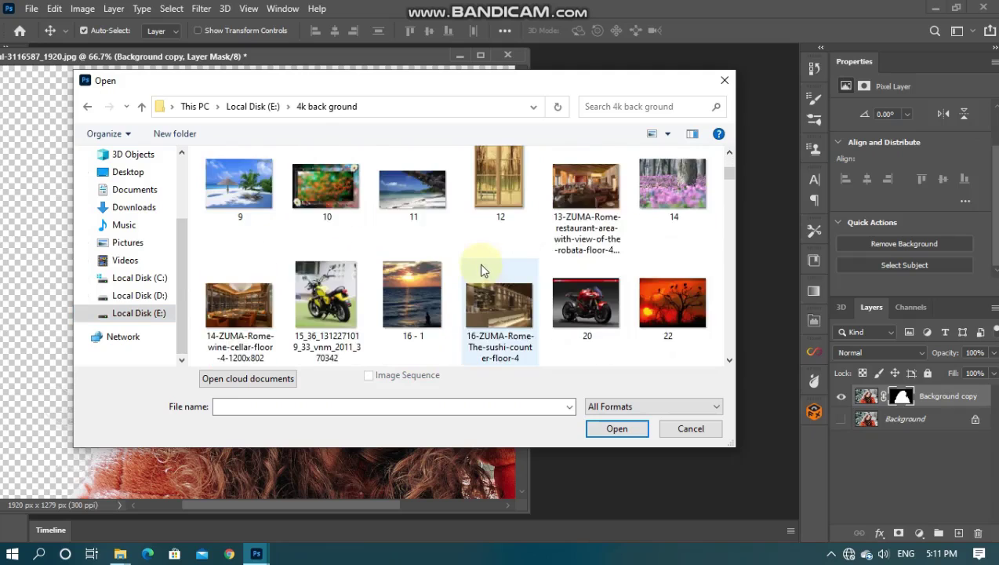
pyautogui.press('Escape')
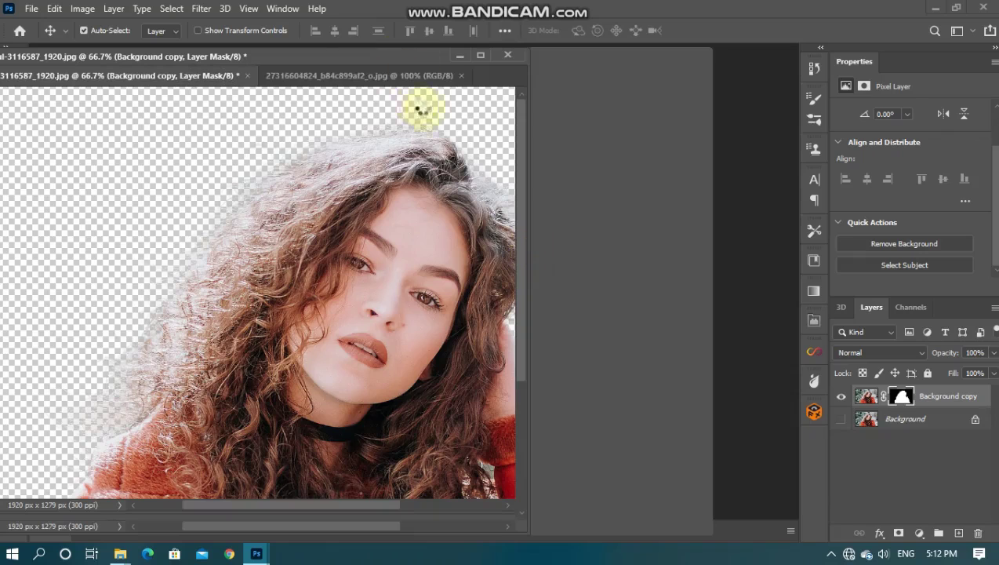
# - Arrange both document windows and drag the water-drops image into the portrait as Layer 1
pyautogui.moveTo(398, 97); pyautogui.dragTo(307, 56)
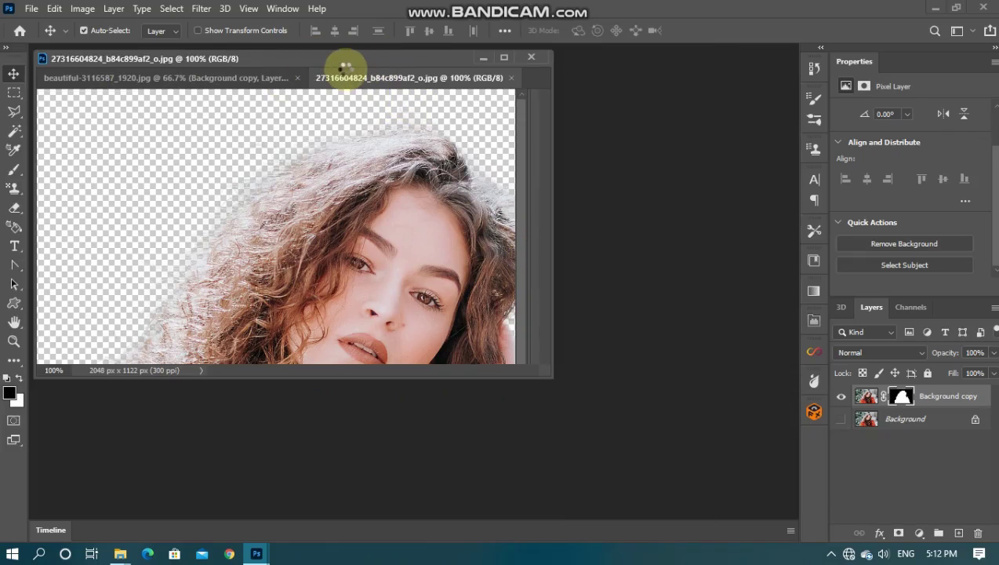
pyautogui.click(259, 82)
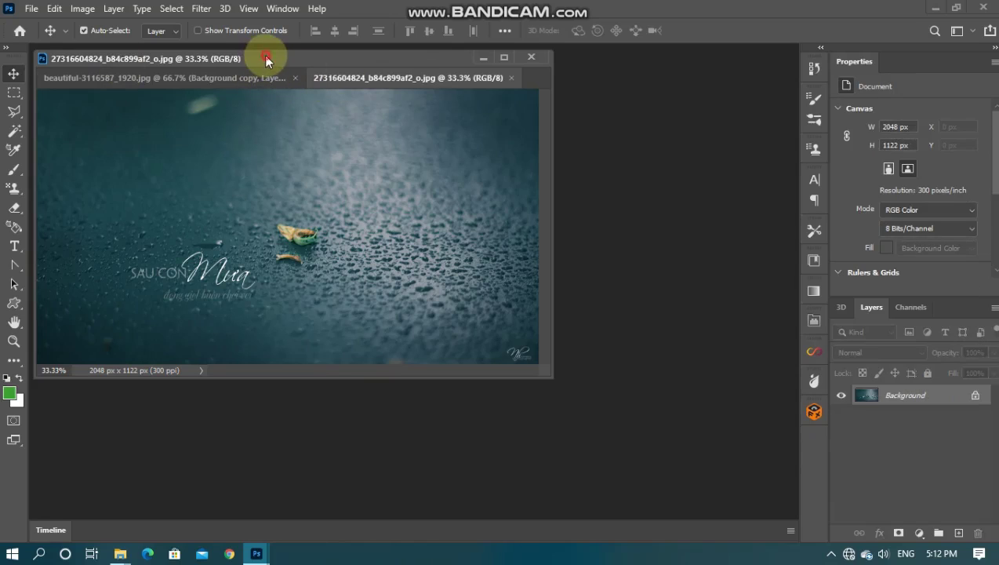
pyautogui.moveTo(264, 55); pyautogui.dragTo(266, 45)
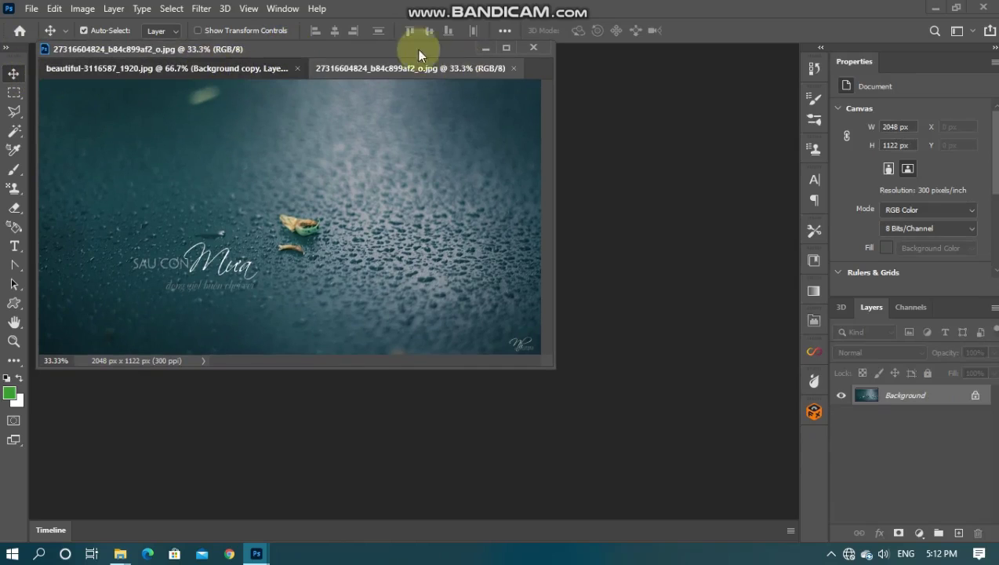
pyautogui.hotkey('ctrl', 'Tab')
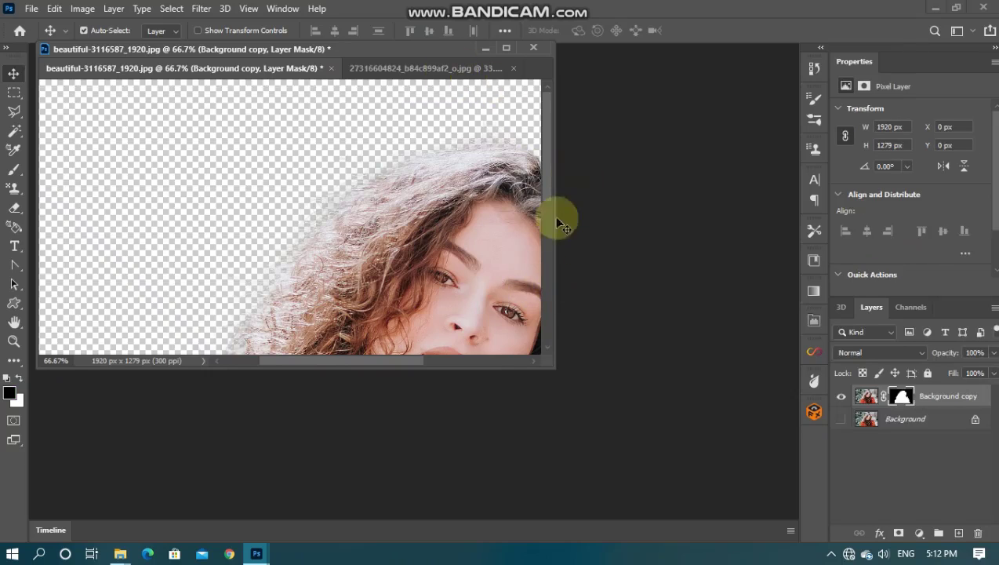
pyautogui.moveTo(555, 307); pyautogui.dragTo(793, 313)
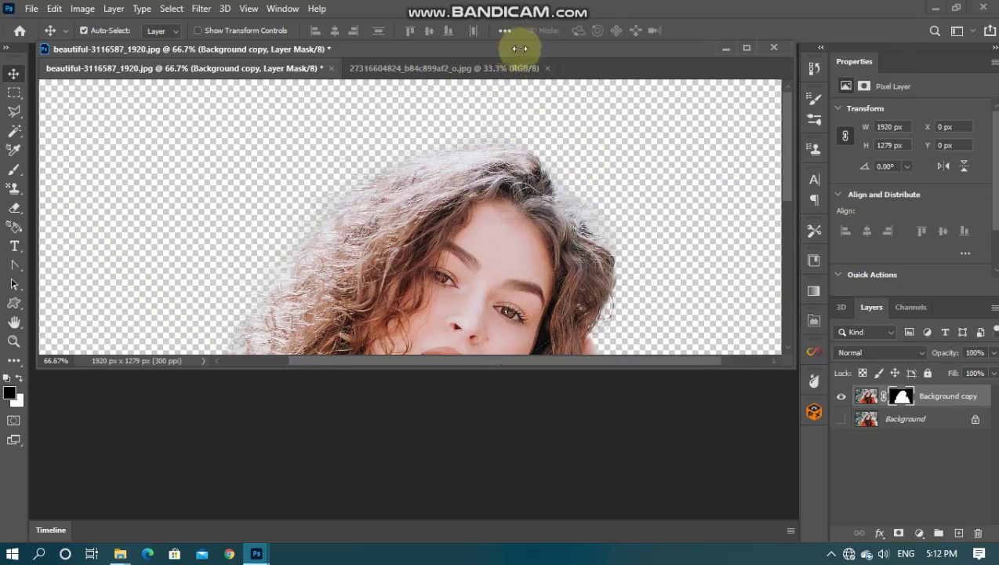
pyautogui.click(482, 68)
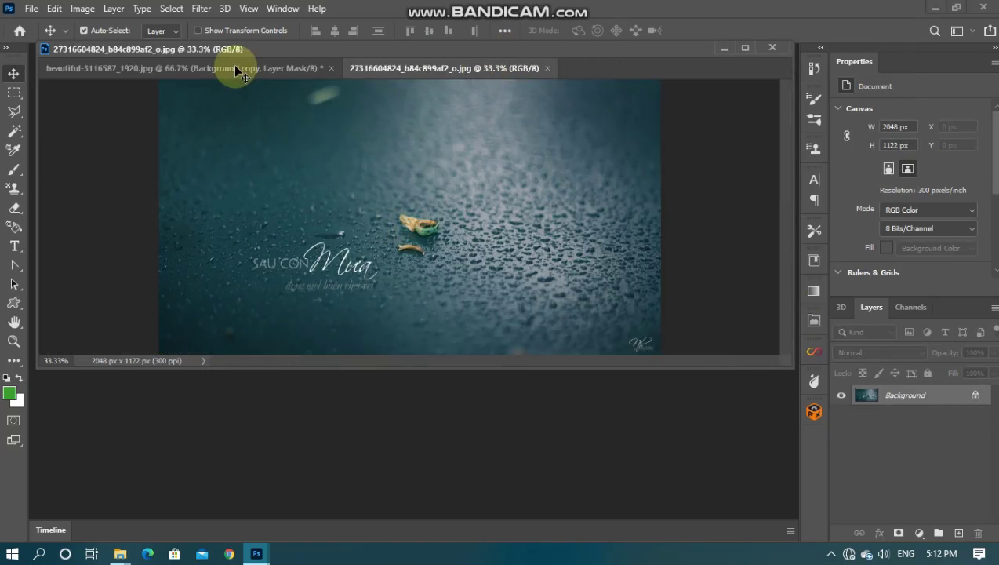
pyautogui.moveTo(236, 71); pyautogui.dragTo(245, 82)
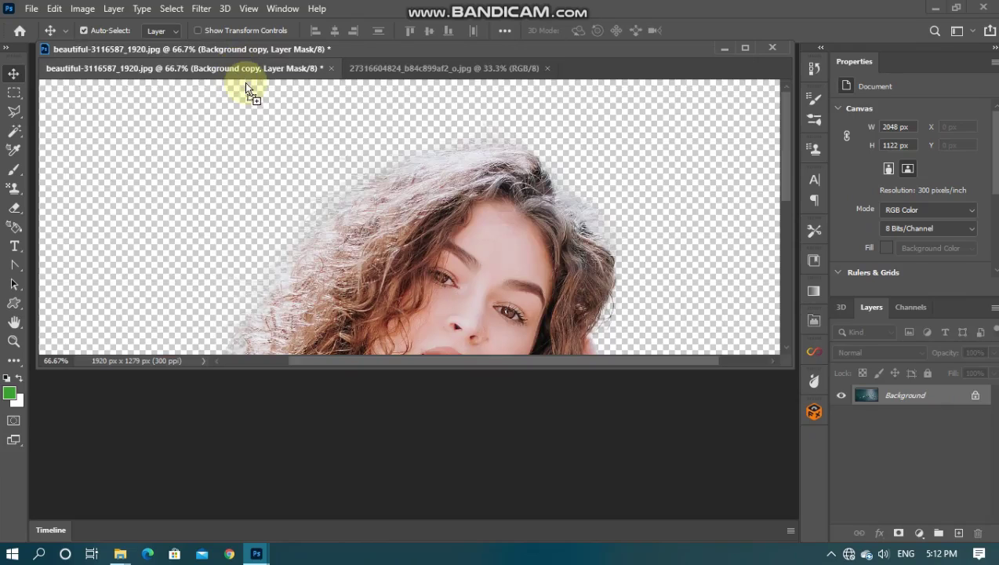
pyautogui.moveTo(352, 169); pyautogui.dragTo(352, 169)
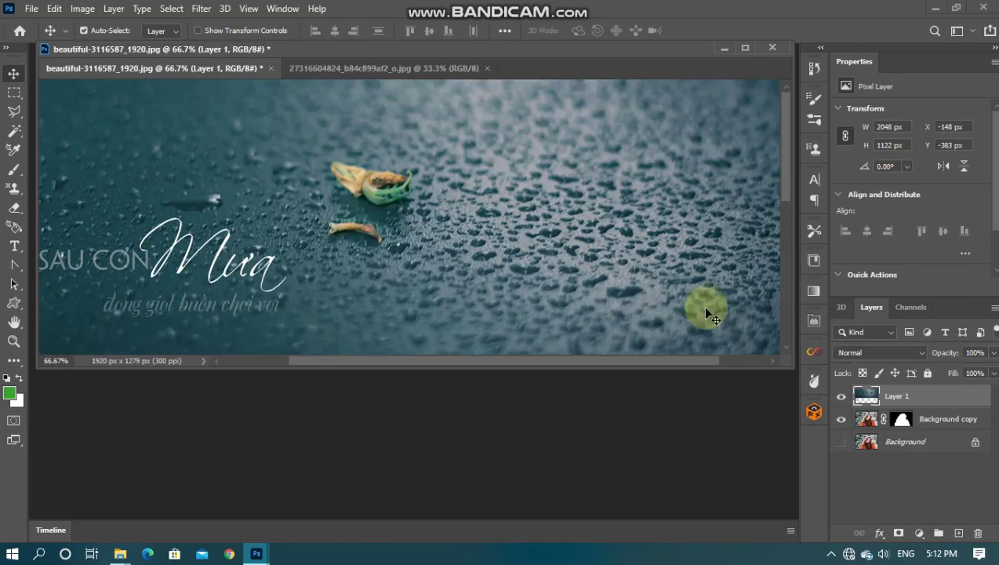
# - Move the water-drops layer beneath the portrait cutout and dock the portrait window
pyautogui.moveTo(899, 404); pyautogui.dragTo(901, 427)
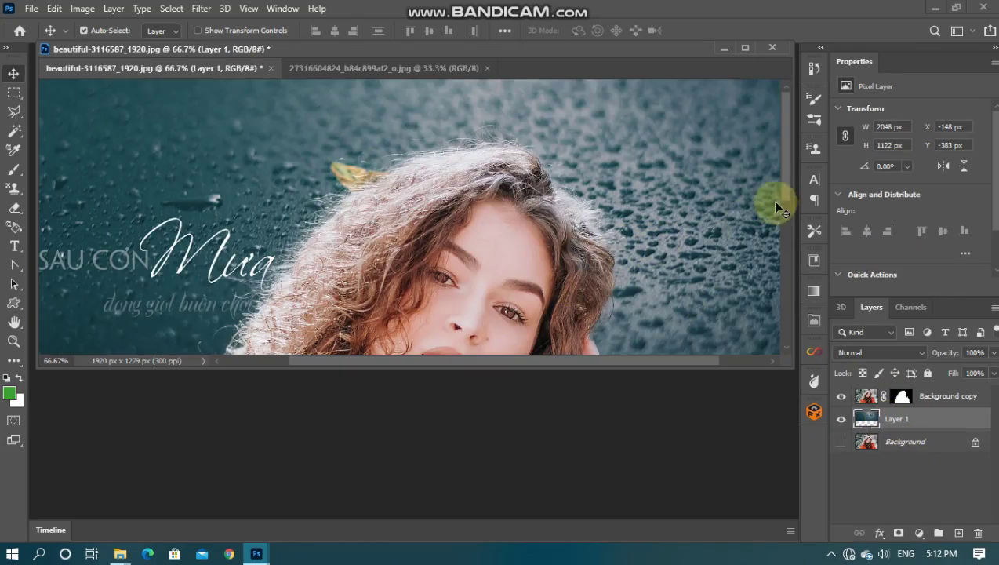
pyautogui.scroll(-1, 786, 195)
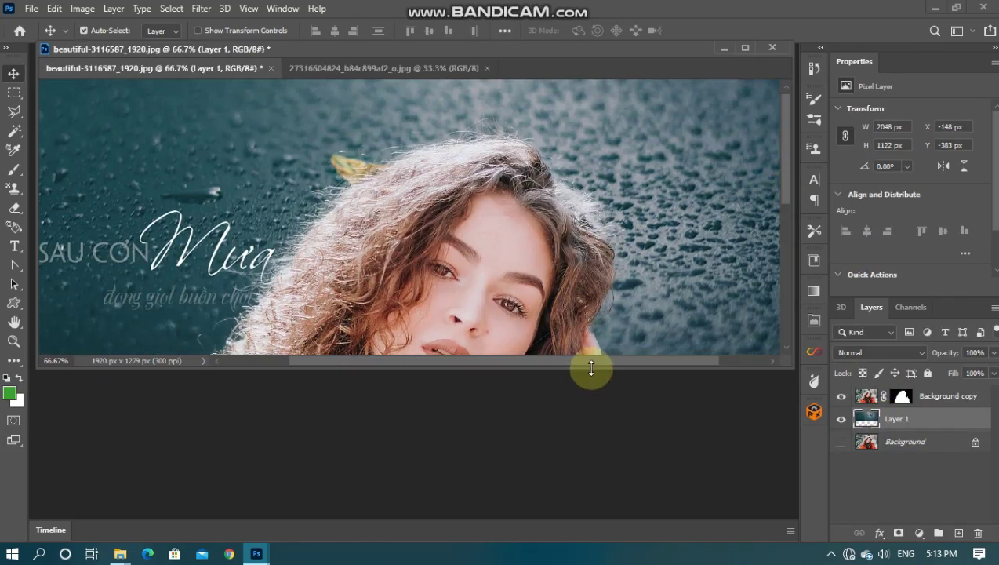
pyautogui.moveTo(590, 368)
pyautogui.mouseDown()
pyautogui.moveTo(599, 399)
pyautogui.moveTo(592, 514)
pyautogui.mouseUp()
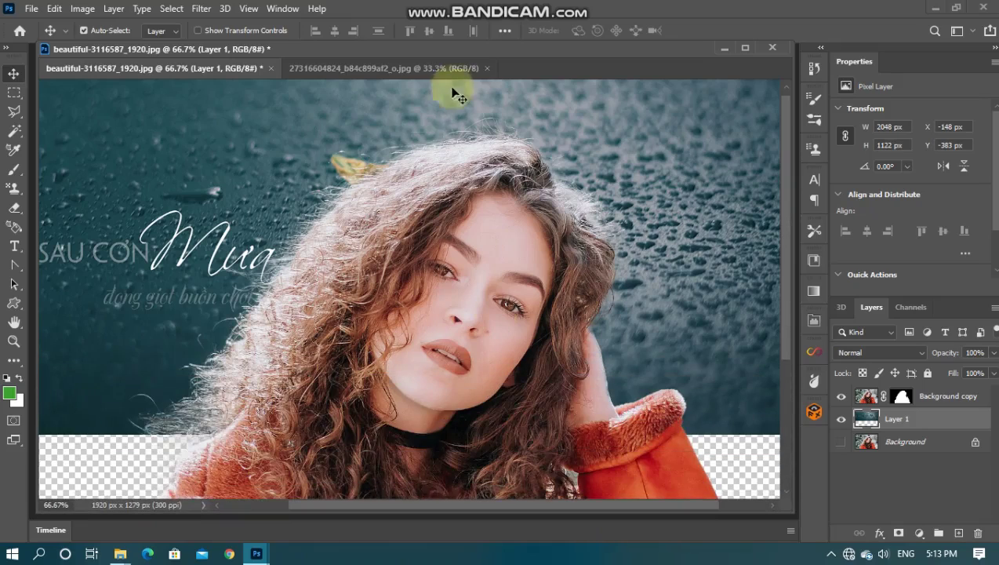
pyautogui.moveTo(459, 58); pyautogui.dragTo(441, 46)
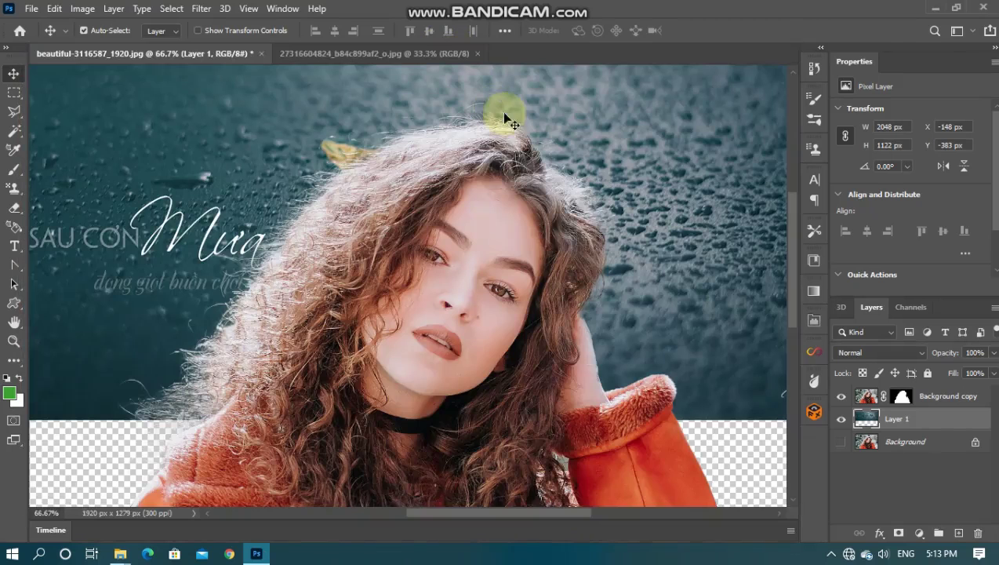
# - Drag the water-drops backdrop until it fills the canvas behind the woman
pyautogui.moveTo(696, 276); pyautogui.dragTo(713, 386)
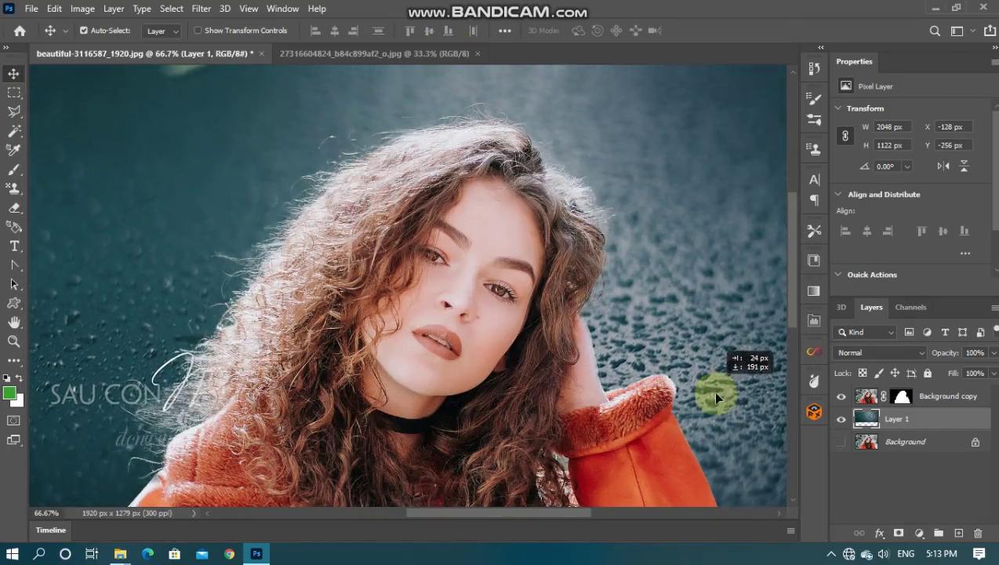
pyautogui.moveTo(714, 386); pyautogui.dragTo(712, 395)
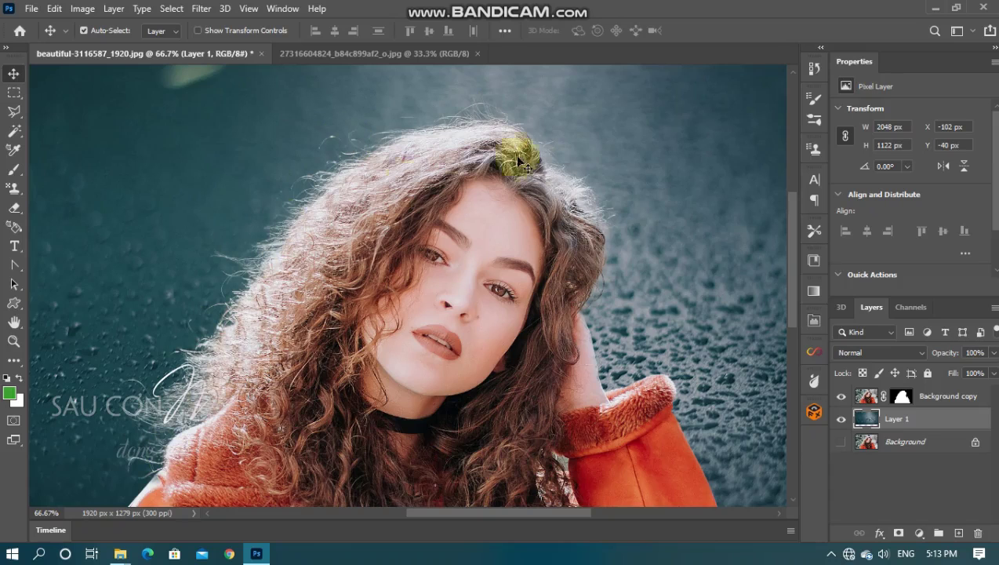
pyautogui.scroll(-2, 647, 210)
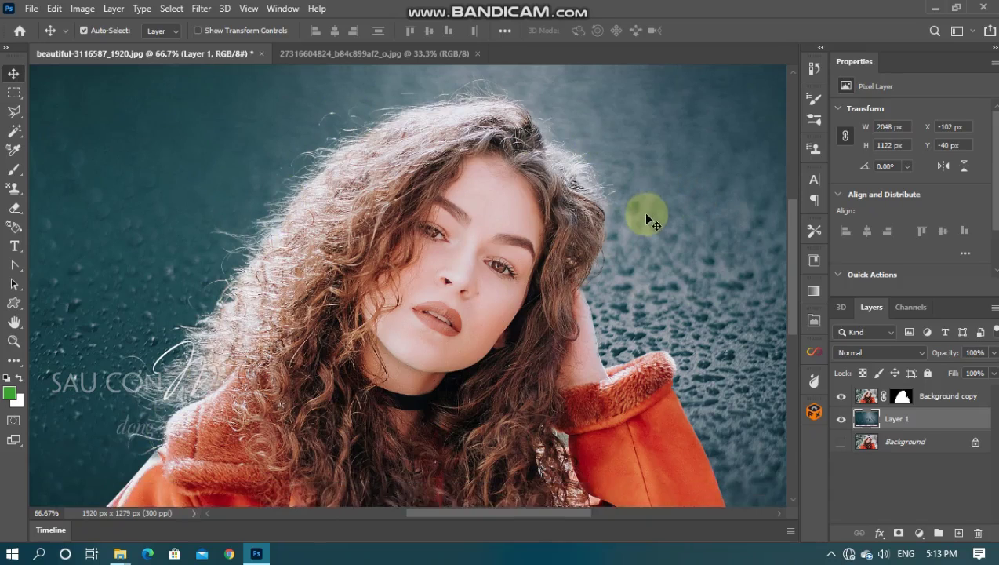
pyautogui.scroll(-5, 637, 214)
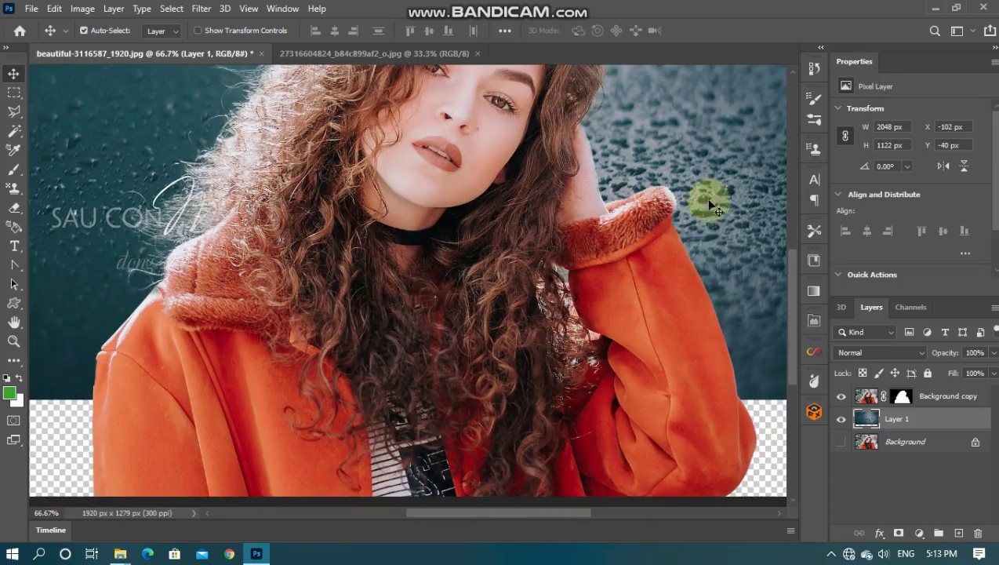
pyautogui.moveTo(711, 242); pyautogui.dragTo(715, 310)
pyautogui.scroll(3, 659, 154)
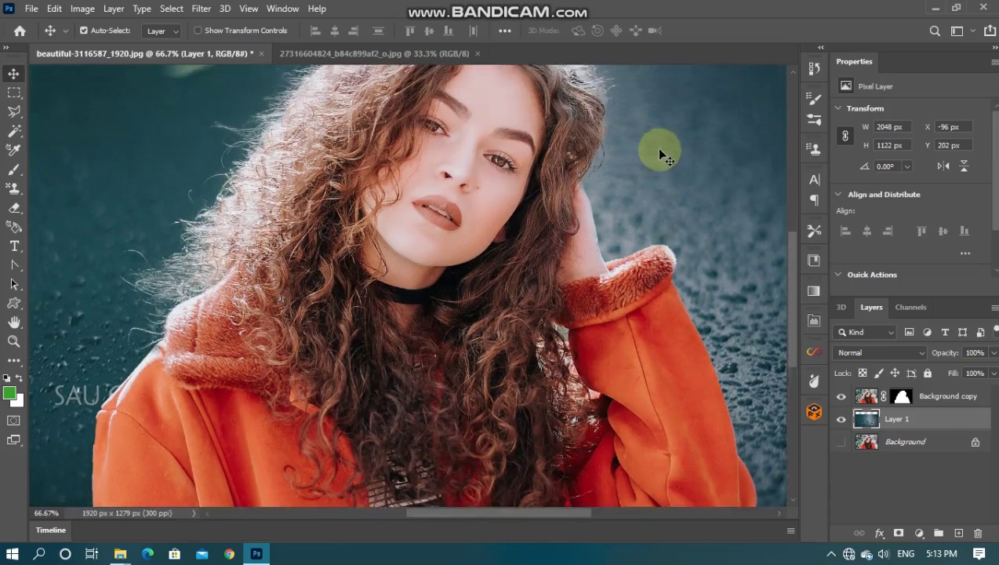
pyautogui.scroll(1, 657, 157)
pyautogui.moveTo(655, 192); pyautogui.dragTo(662, 109)
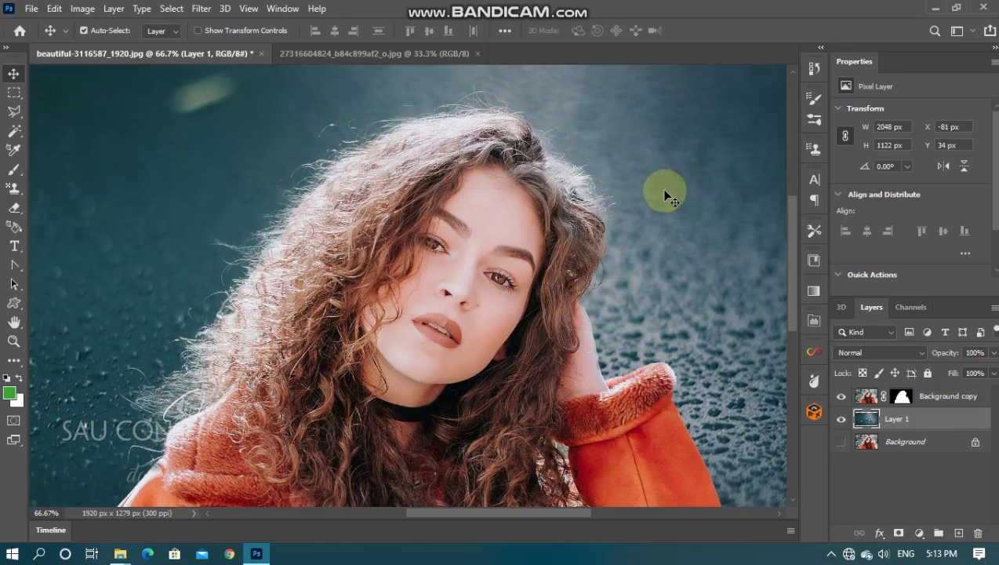
pyautogui.scroll(-1, 664, 197)
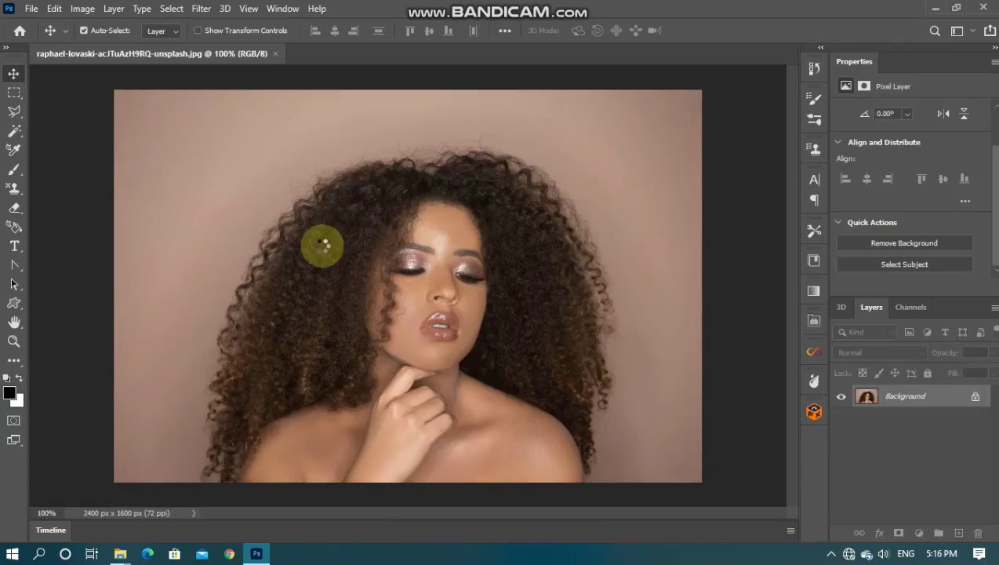
# - Duplicate the raphael-lovaski Background, hide the original, and Remove Background on the copy
pyautogui.click(736, 270)
pyautogui.moveTo(946, 396); pyautogui.dragTo(958, 532)
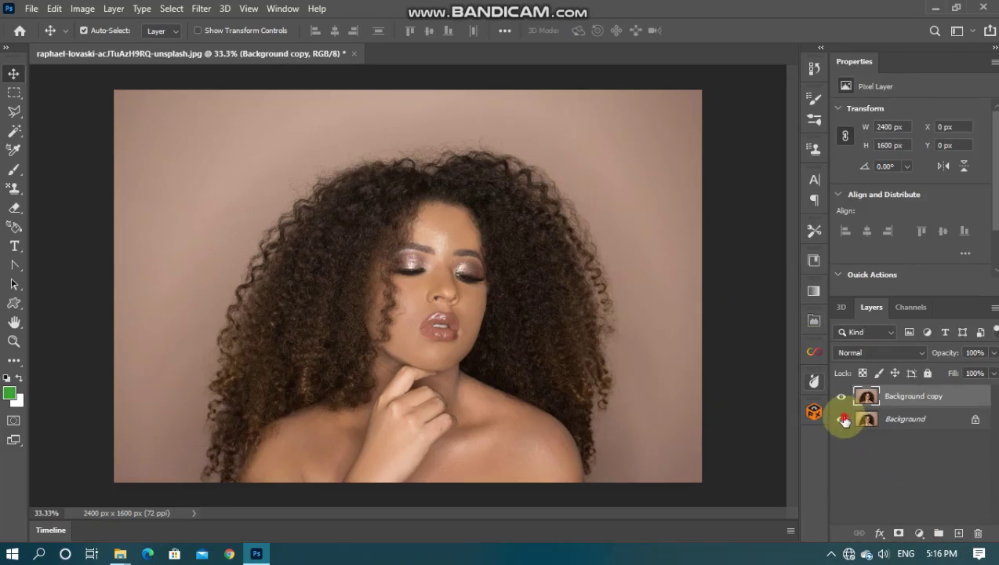
pyautogui.click(842, 419)
pyautogui.scroll(-1, 909, 222)
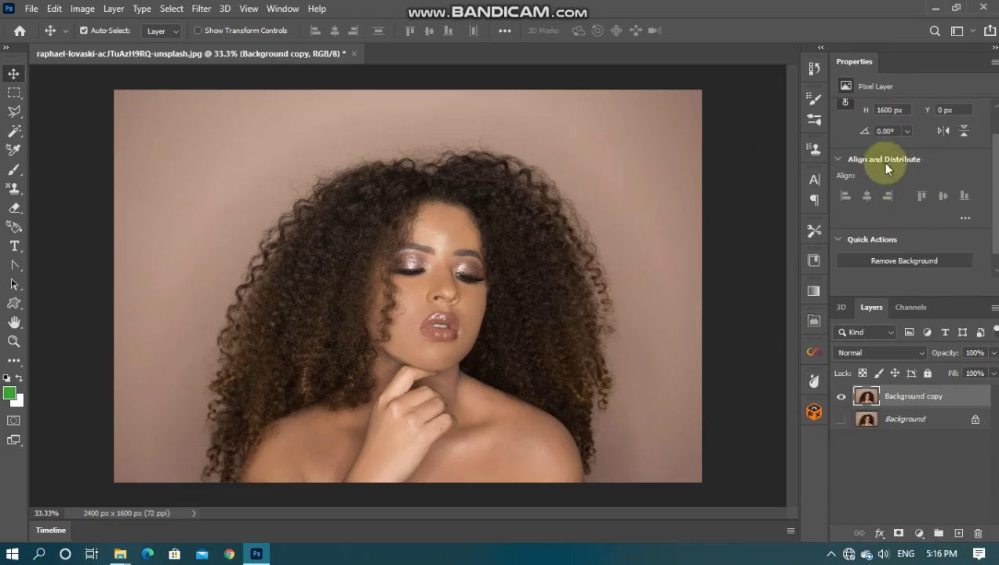
pyautogui.scroll(1, 882, 161)
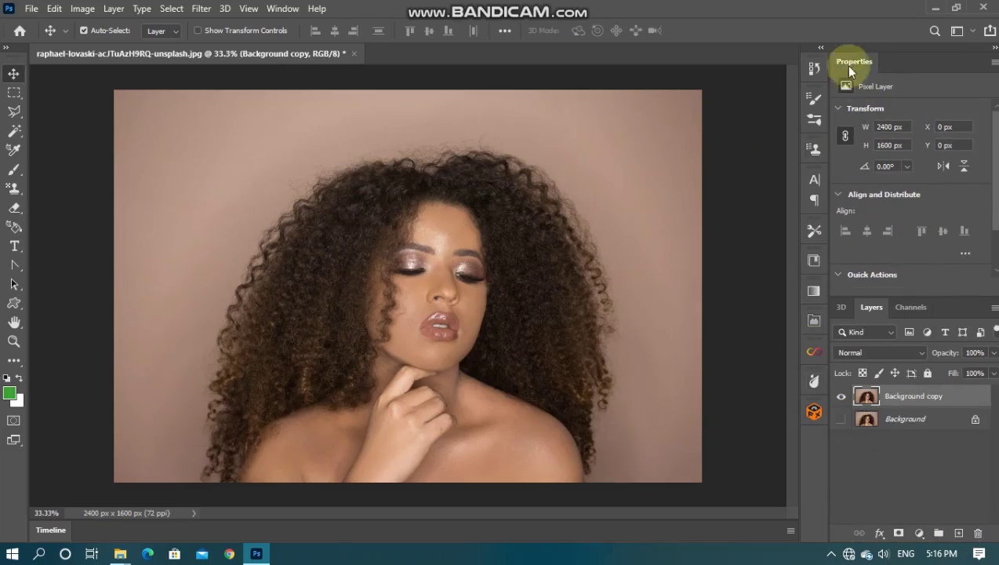
pyautogui.click(282, 9)
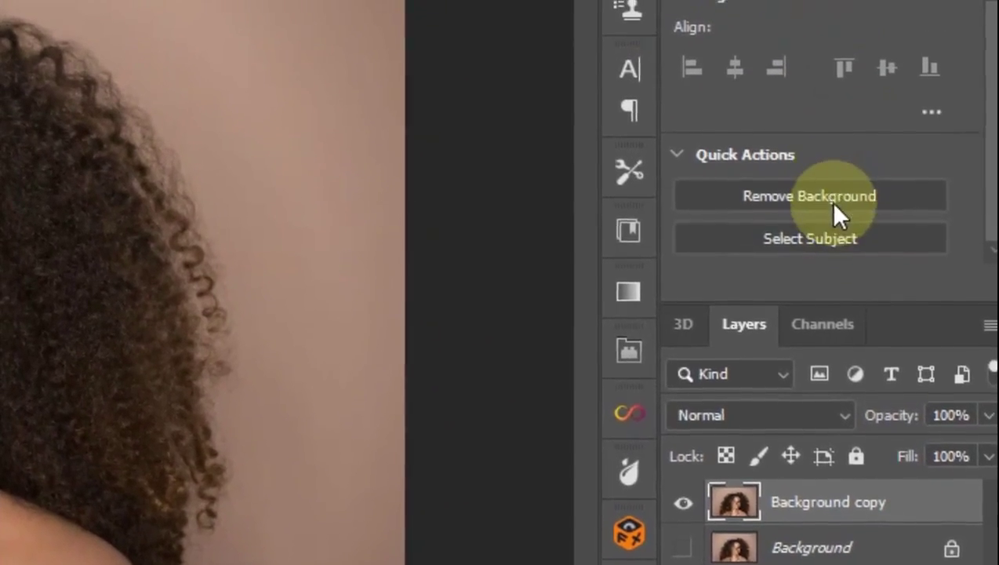
pyautogui.click(830, 193)
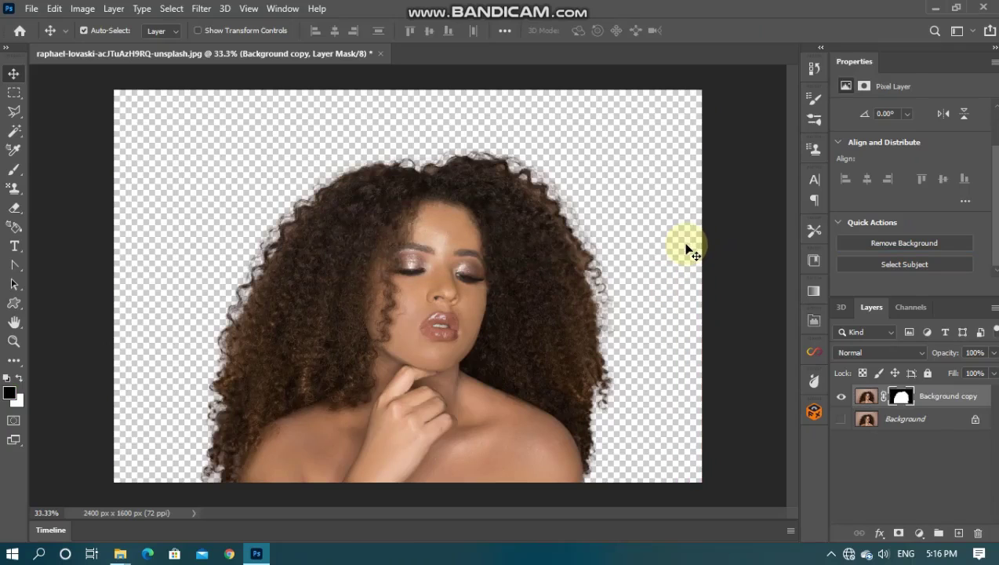
# - Inspect the cutout's hair outline up close, then drag the yellow flowers layer beneath Background copy
pyautogui.hotkey('ctrl', '+')
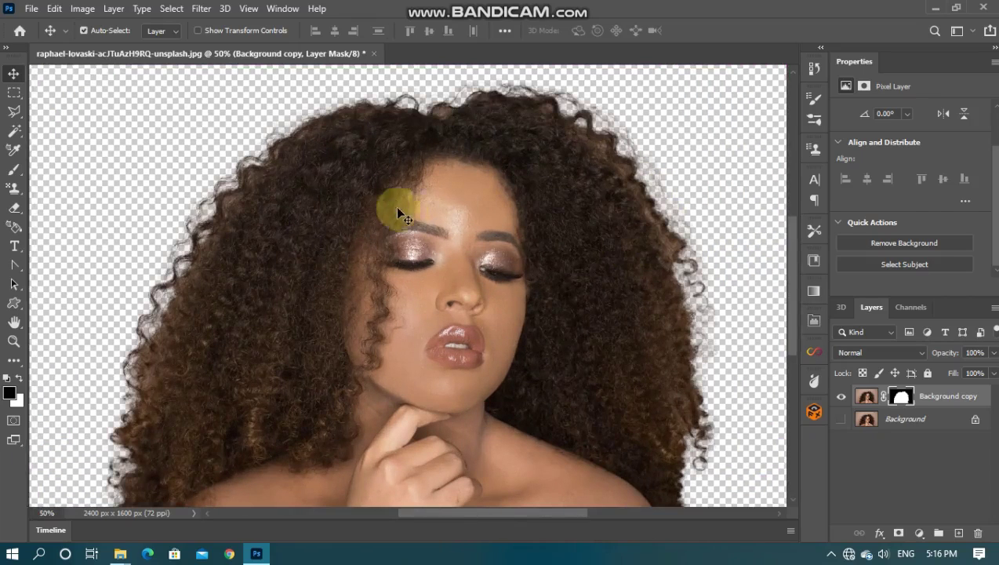
pyautogui.moveTo(438, 163)
pyautogui.mouseDown()
pyautogui.moveTo(434, 263)
pyautogui.moveTo(430, 190)
pyautogui.mouseUp()
pyautogui.scroll(-2, 643, 396)
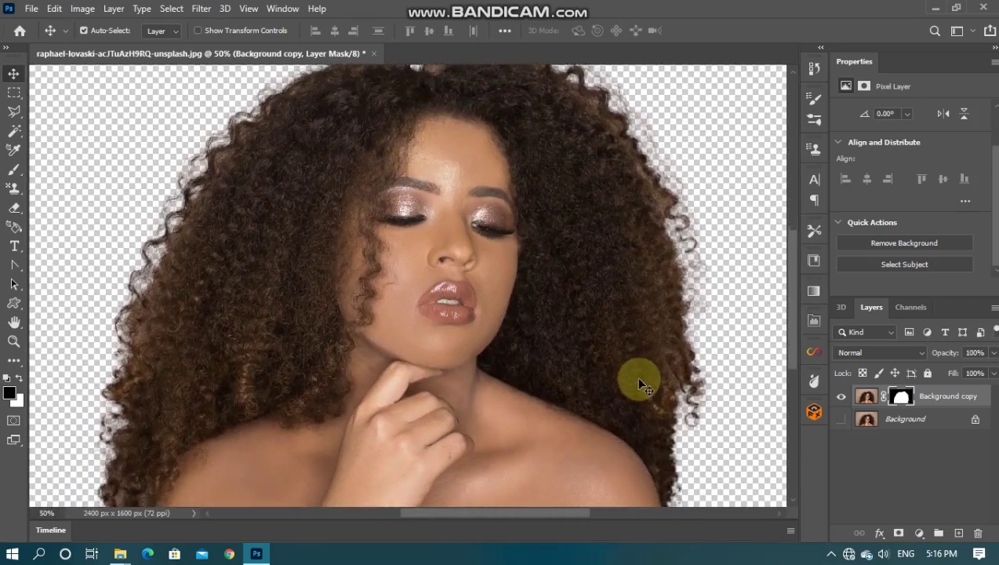
pyautogui.scroll(-2, 619, 382)
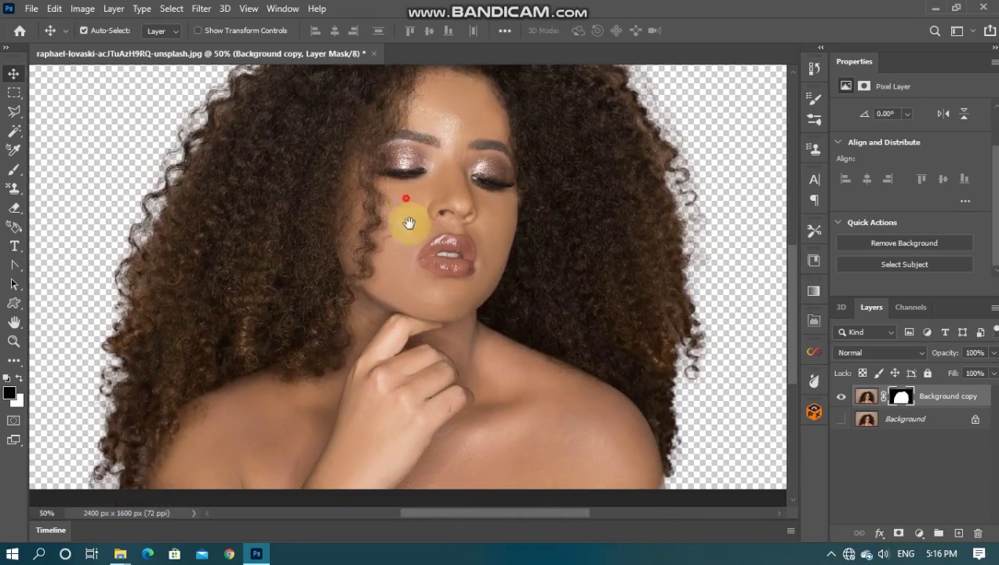
pyautogui.moveTo(407, 224); pyautogui.dragTo(518, 276)
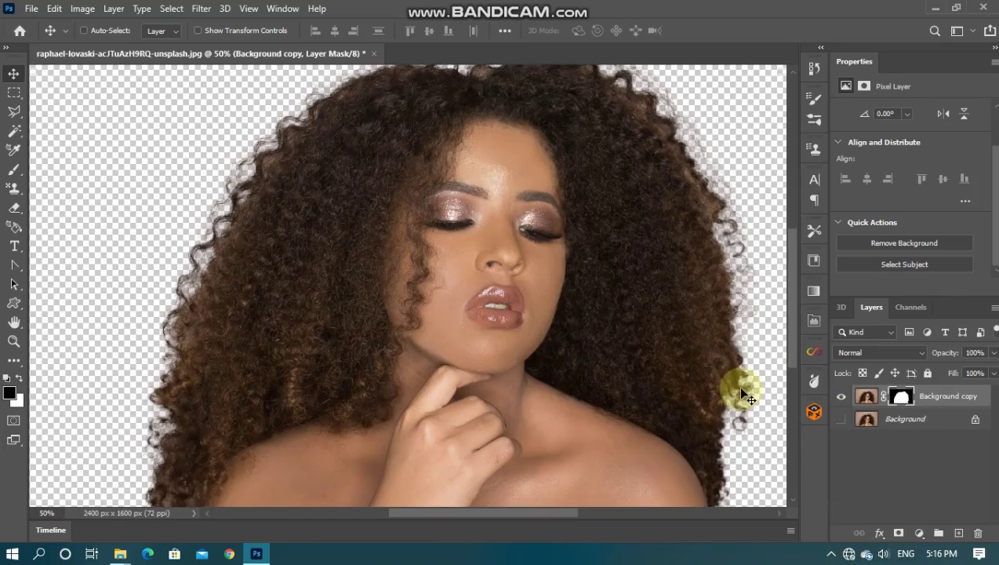
pyautogui.hotkey('ctrl', '-')
pyautogui.hotkey('ctrl', '-')
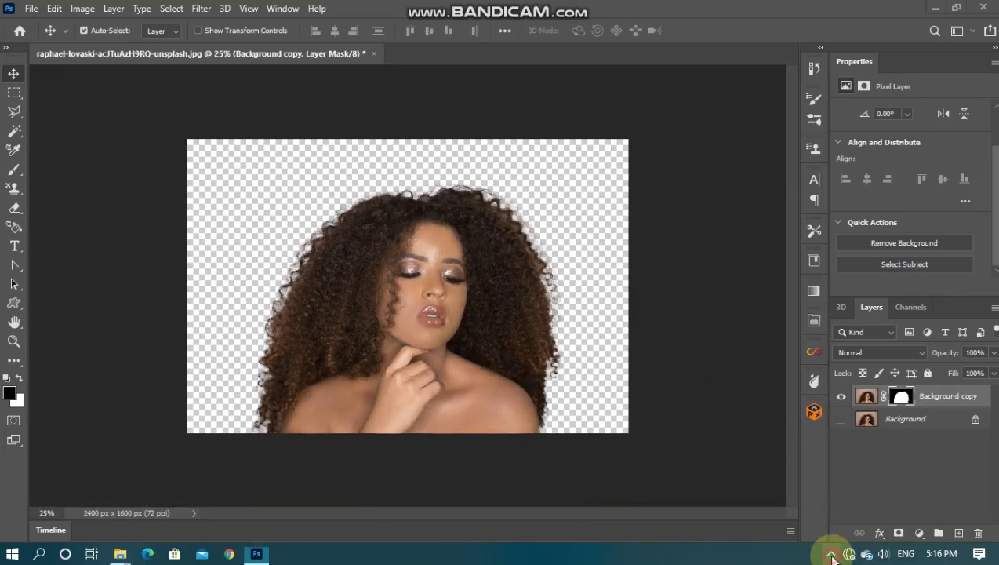
pyautogui.moveTo(872, 392); pyautogui.dragTo(876, 419)
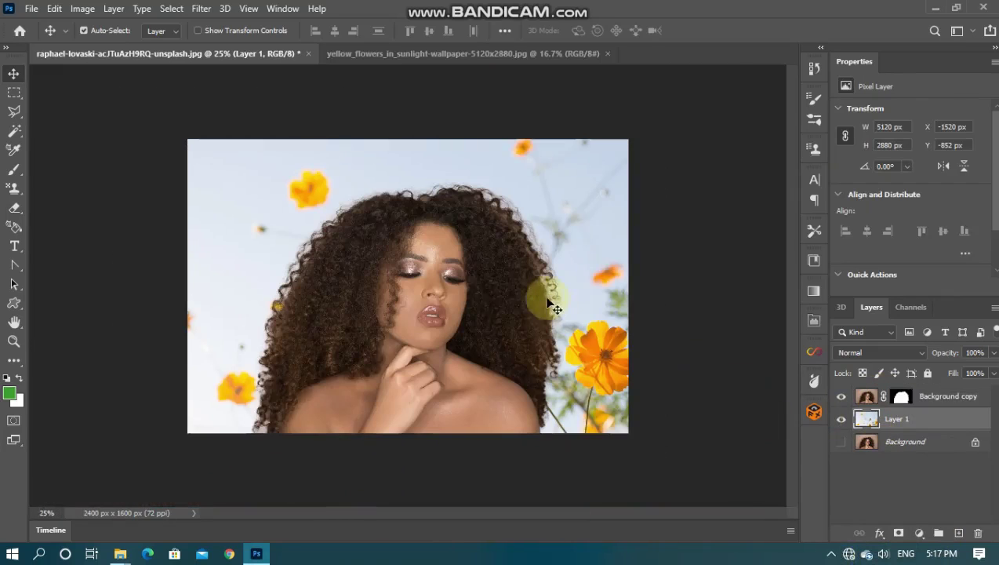
# - Zoom in to check the hair against the flowers, then switch to the ali-pazani portrait
pyautogui.hotkey('ctrl', '+')
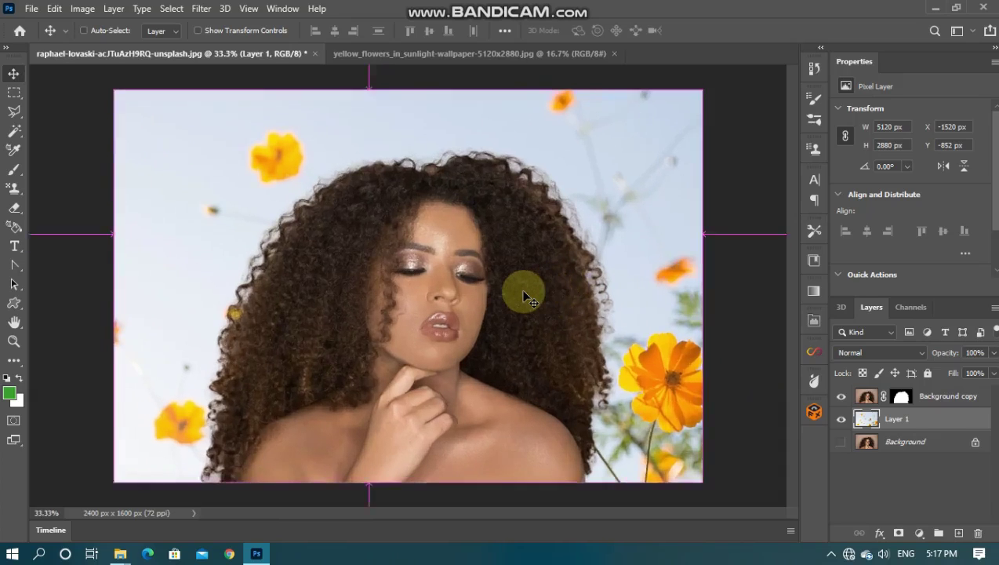
pyautogui.hotkey('ctrl', '+')
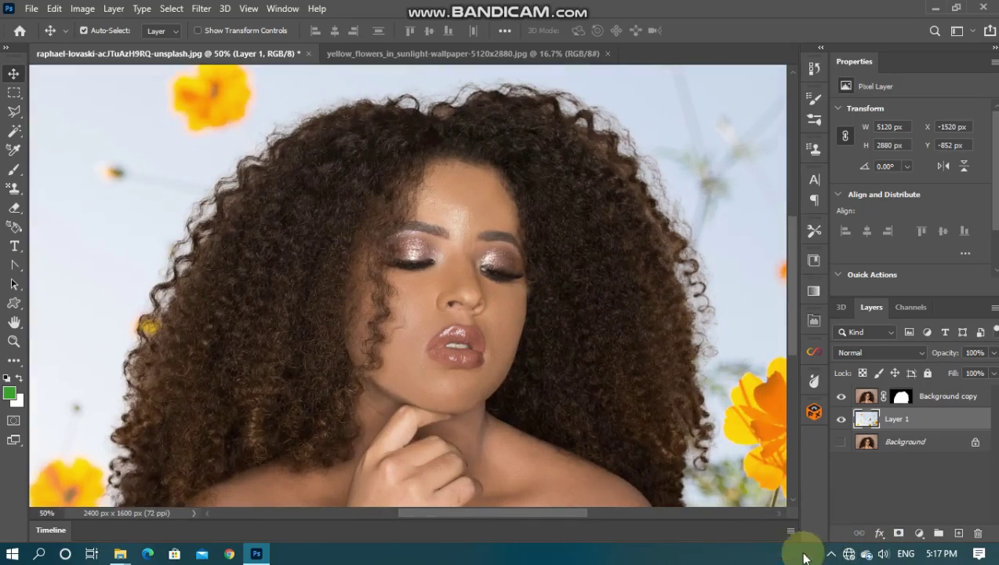
pyautogui.click(831, 554)
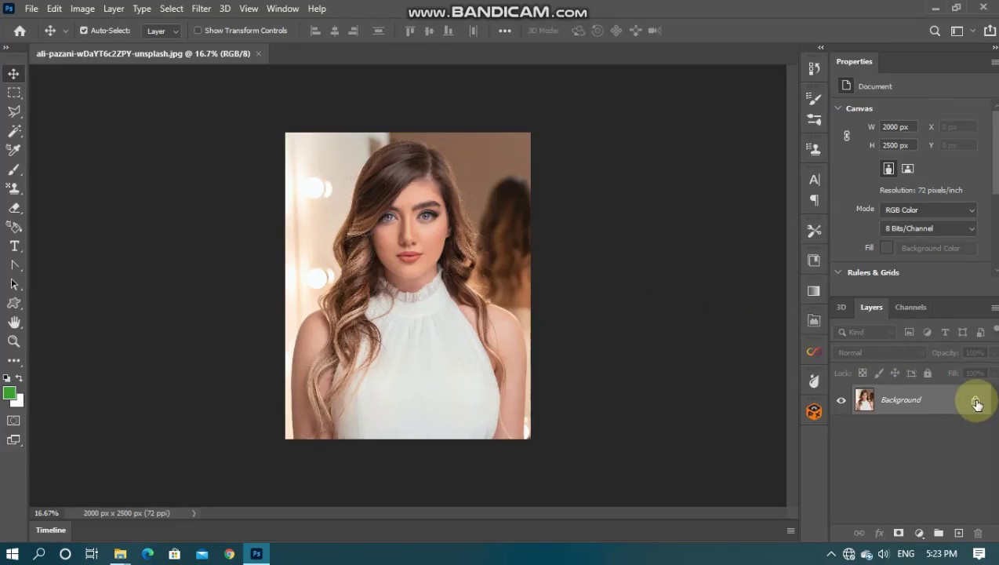
# - Duplicate the ali-pazani Background, remove its studio backdrop, and zoom in on the woman's face
pyautogui.moveTo(914, 399); pyautogui.dragTo(959, 530)
pyautogui.scroll(-2, 913, 212)
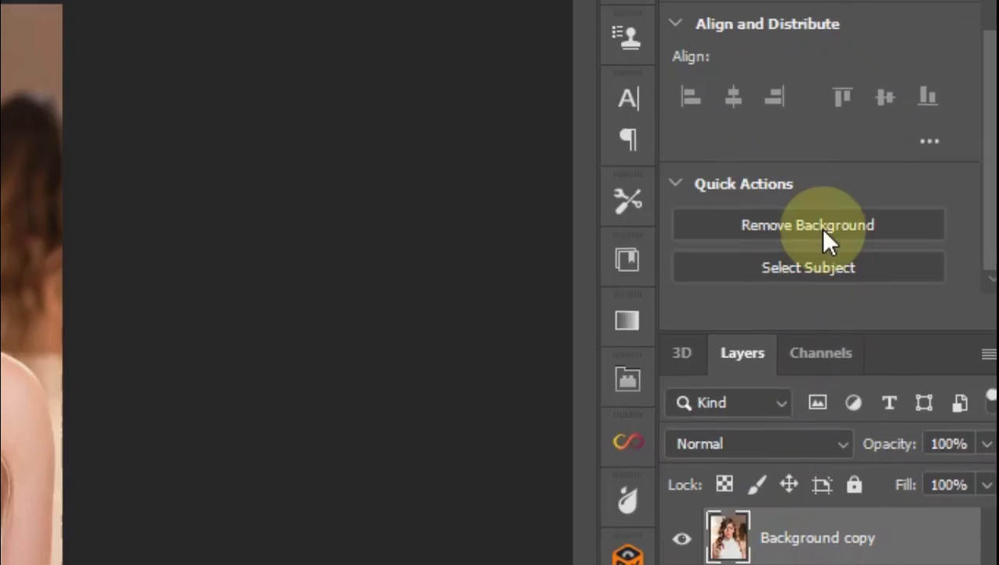
pyautogui.click(909, 244)
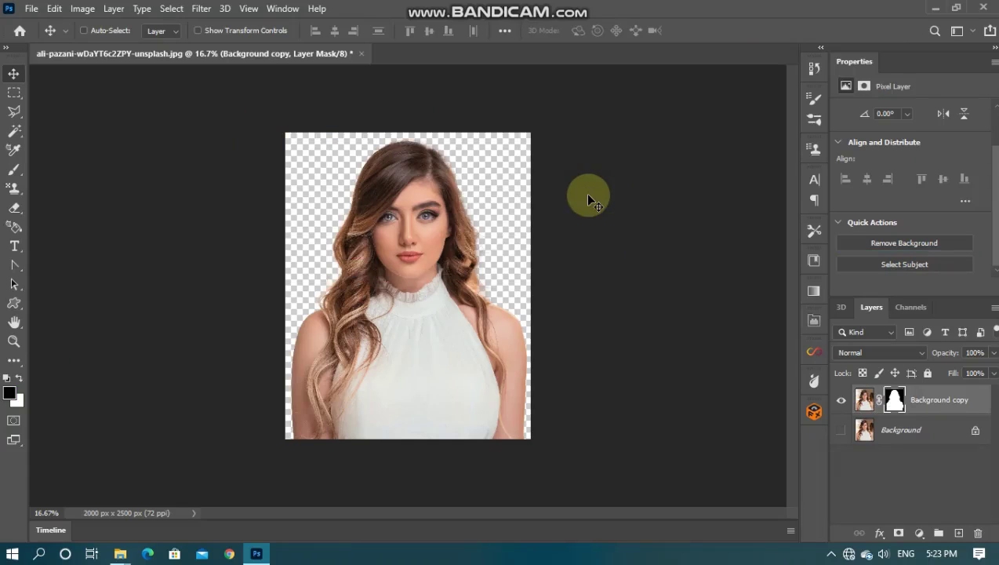
pyautogui.hotkey('ctrl', '+')
pyautogui.hotkey('ctrl', '+')
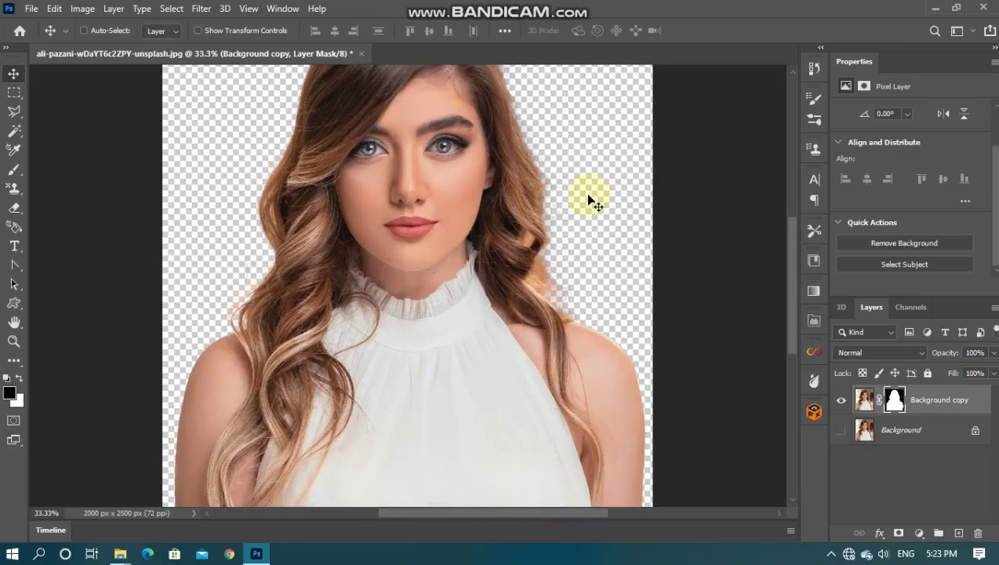
pyautogui.moveTo(418, 202)
pyautogui.mouseDown()
pyautogui.moveTo(384, 245)
pyautogui.moveTo(429, 256)
pyautogui.mouseUp()
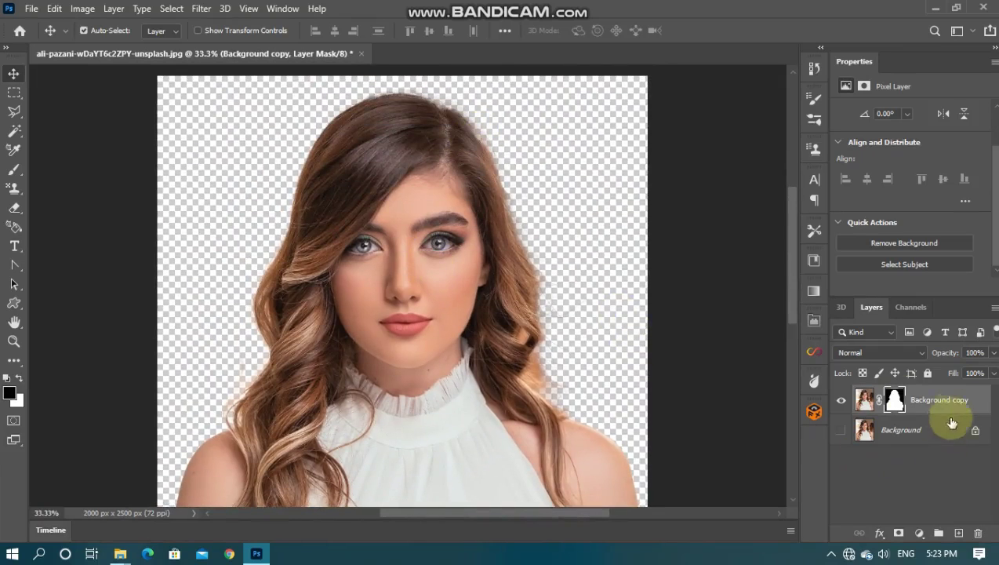
# - Open the cutout in Select and Mask and zoom in on the hair and face
pyautogui.doubleClick(895, 399)
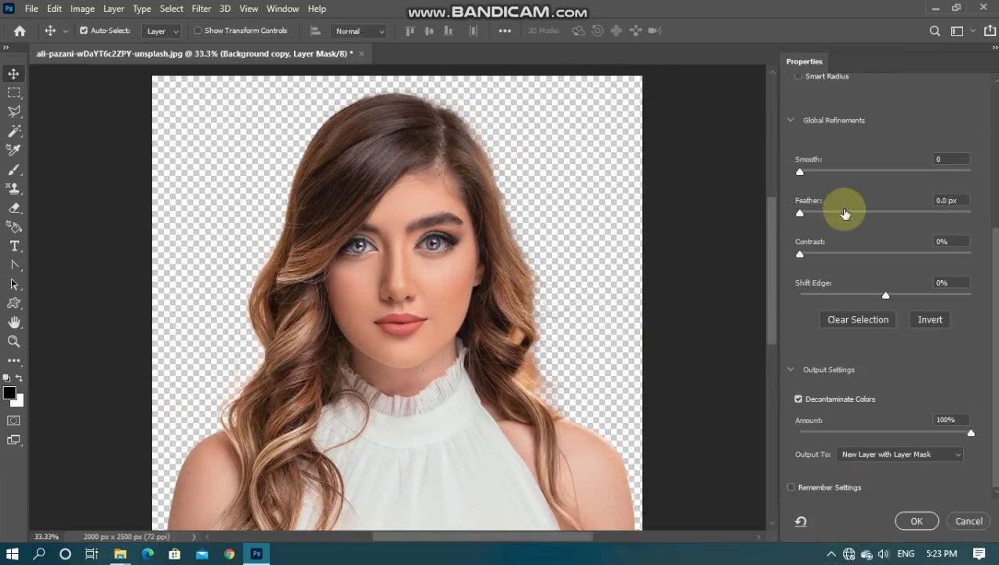
pyautogui.hotkey('ctrl', '+')
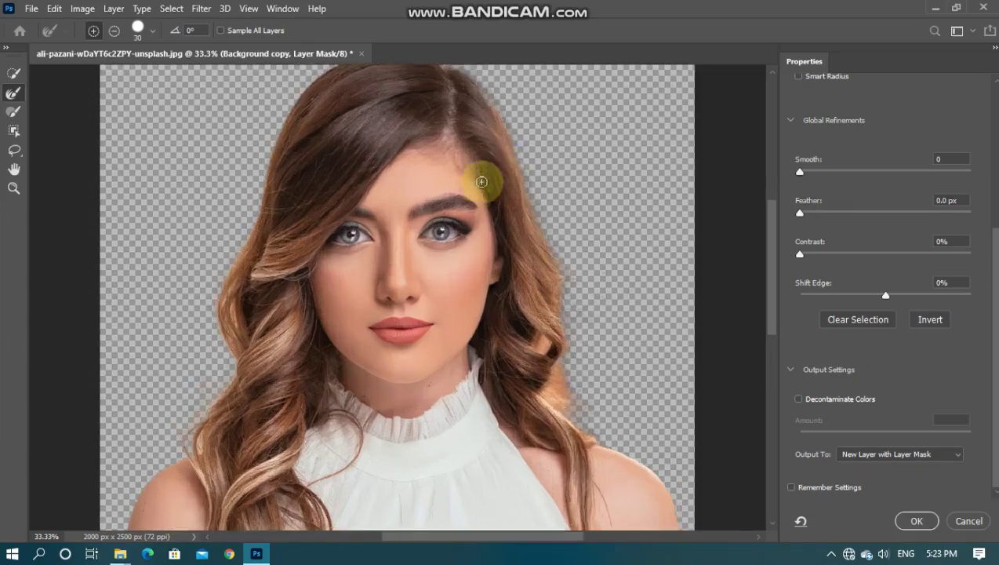
pyautogui.moveTo(541, 229); pyautogui.dragTo(520, 401)
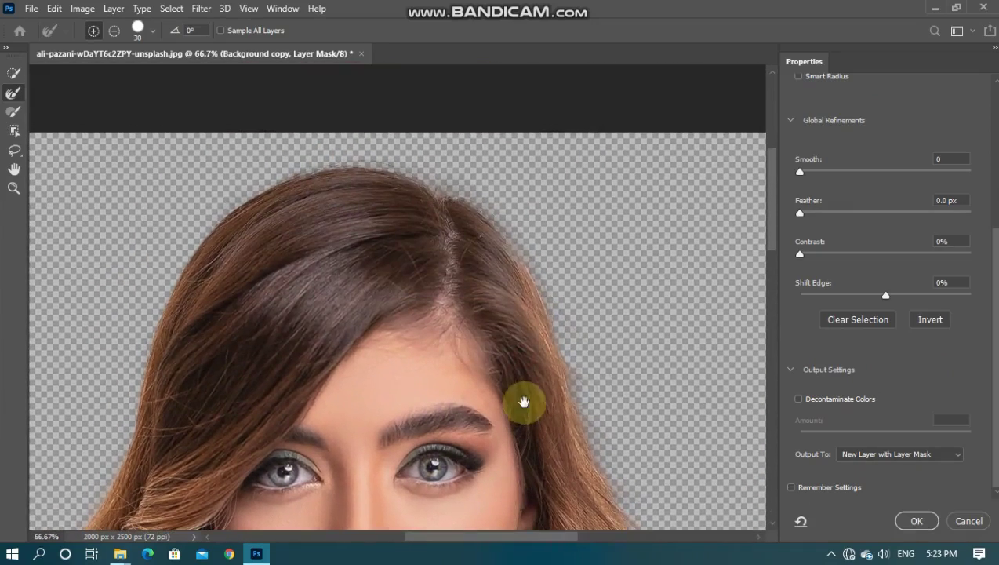
pyautogui.click(12, 113)
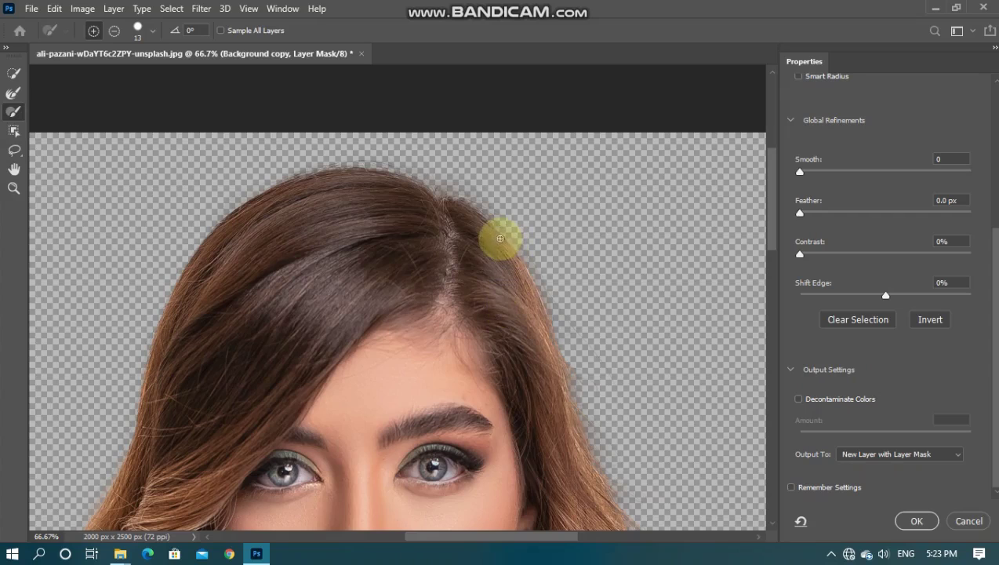
pyautogui.moveTo(524, 330); pyautogui.dragTo(428, 130)
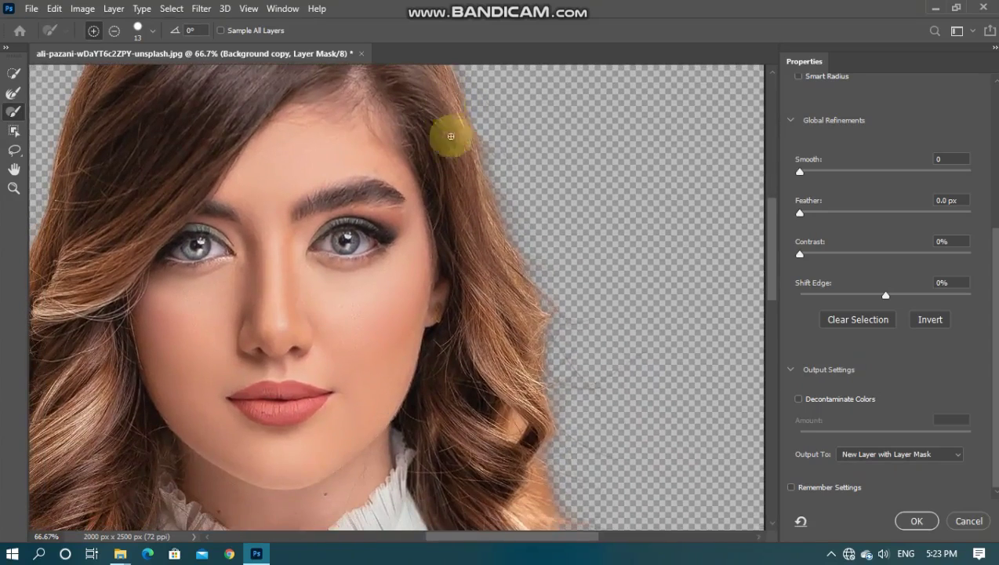
pyautogui.moveTo(506, 369); pyautogui.dragTo(480, 174)
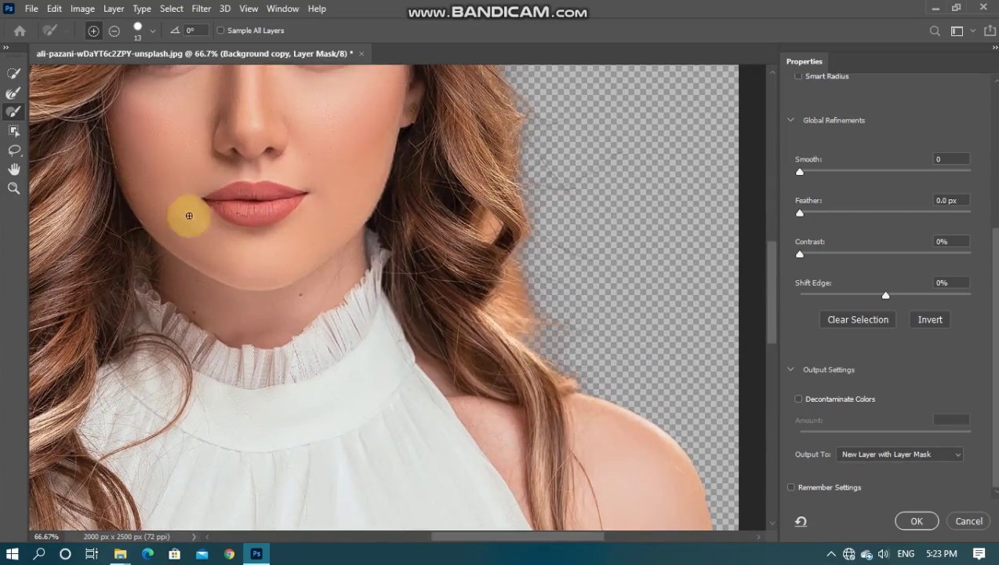
# - Refine the right hair edge beside the cheek with the Refine Edge Brush at size 30
pyautogui.click(13, 93)
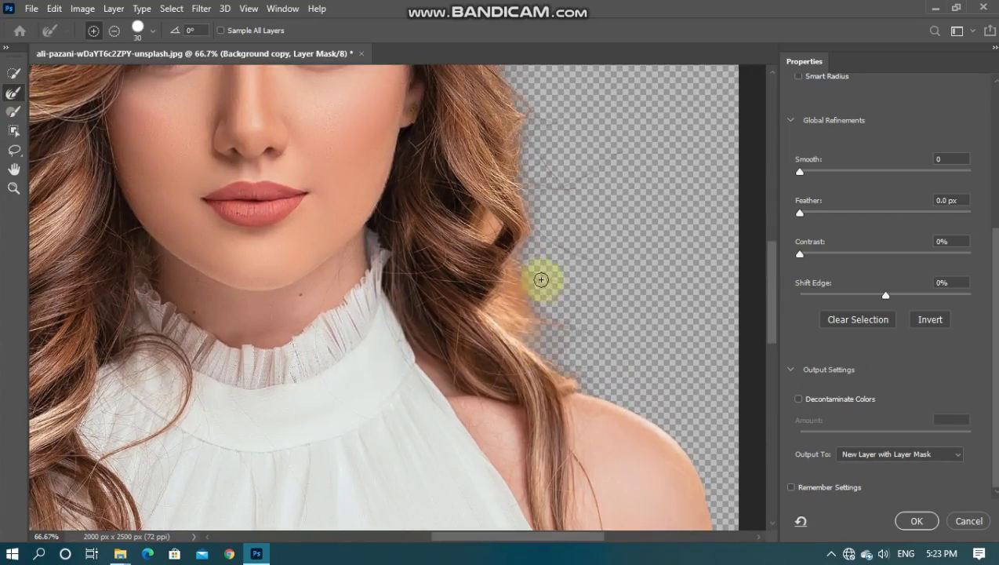
pyautogui.moveTo(541, 279)
pyautogui.mouseDown()
pyautogui.moveTo(508, 279)
pyautogui.moveTo(517, 340)
pyautogui.mouseUp()
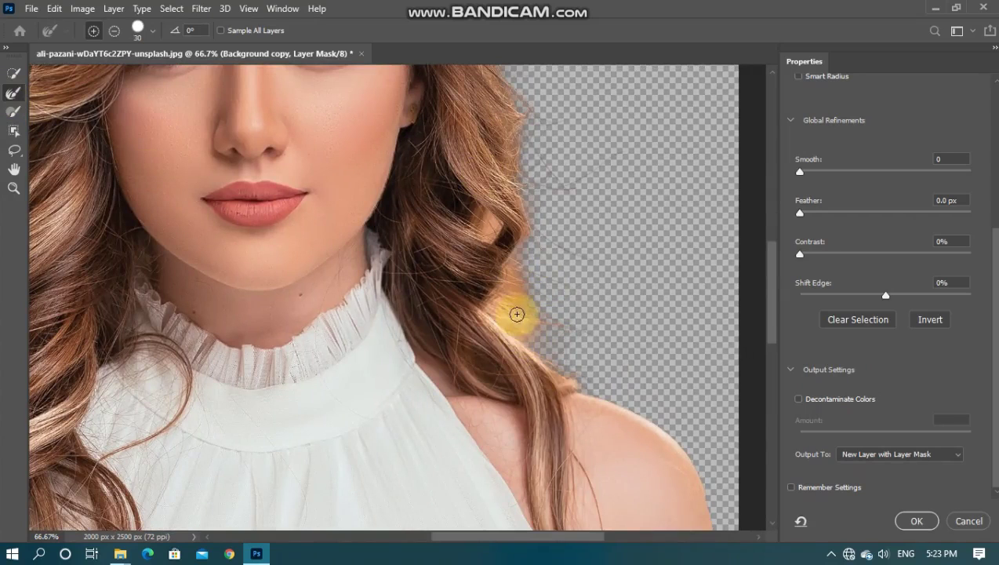
pyautogui.moveTo(510, 281); pyautogui.dragTo(513, 252)
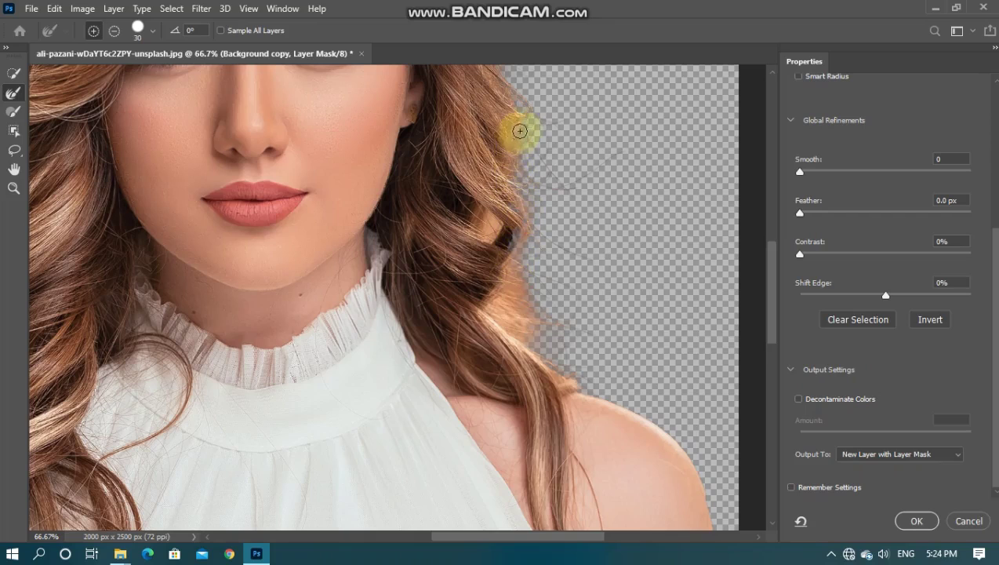
pyautogui.moveTo(495, 127); pyautogui.dragTo(509, 357)
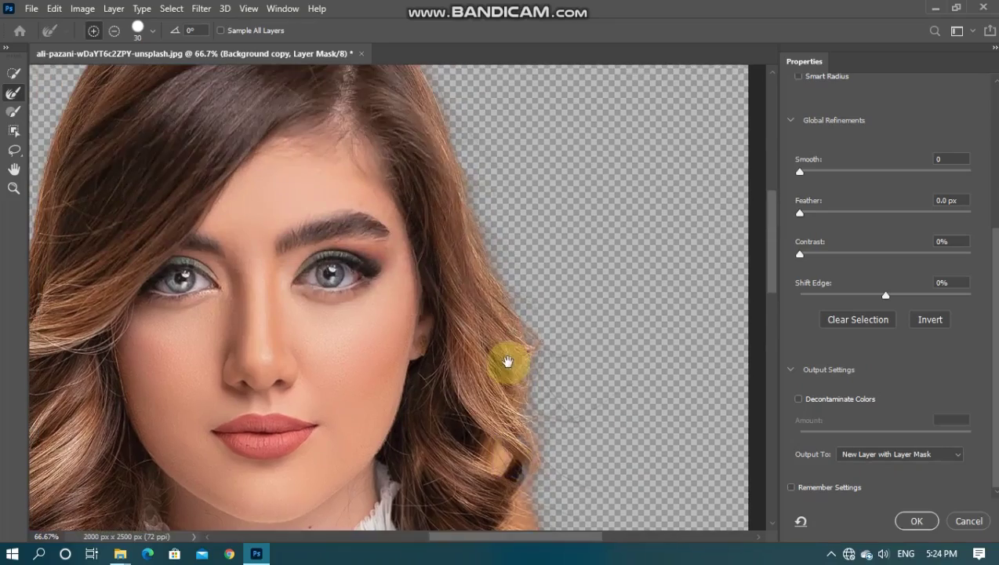
pyautogui.moveTo(464, 391)
pyautogui.mouseDown()
pyautogui.moveTo(517, 71)
pyautogui.moveTo(679, 157)
pyautogui.moveTo(657, 127)
pyautogui.moveTo(595, 205)
pyautogui.moveTo(486, 270)
pyautogui.moveTo(510, 129)
pyautogui.mouseUp()
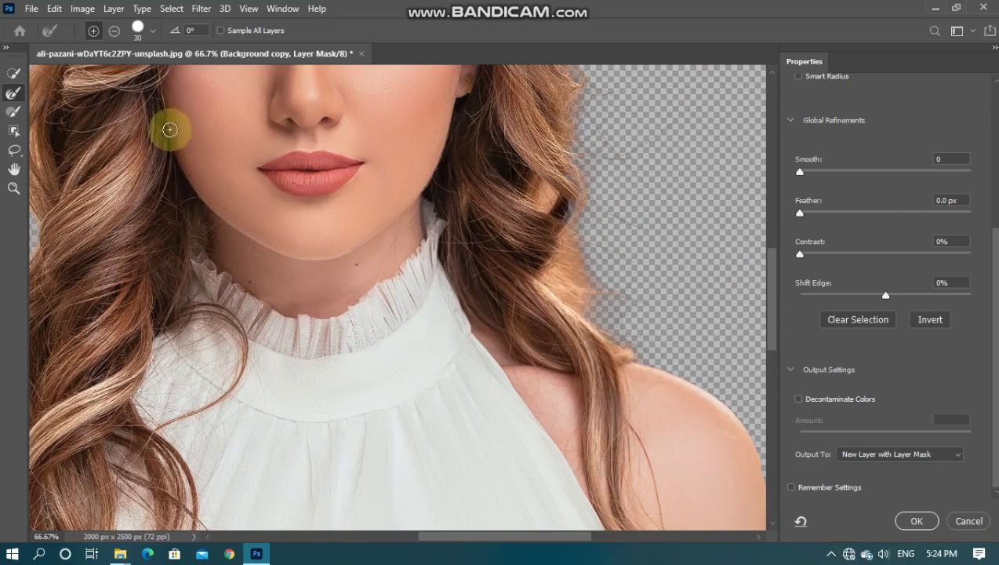
# - Enable Decontaminate Colors and output as a New Layer with Layer Mask
pyautogui.click(13, 114)
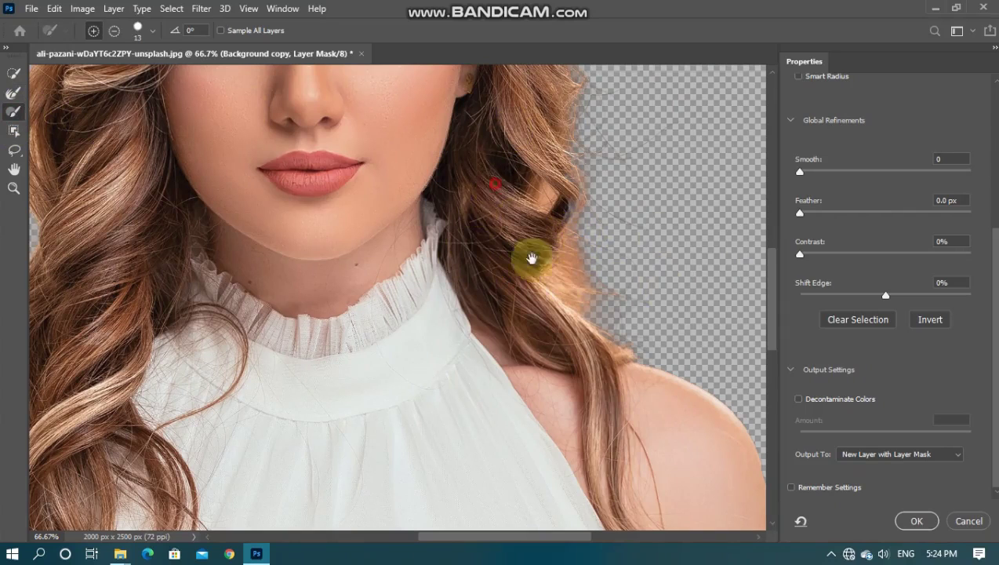
pyautogui.moveTo(529, 257)
pyautogui.mouseDown()
pyautogui.moveTo(603, 390)
pyautogui.moveTo(592, 344)
pyautogui.mouseUp()
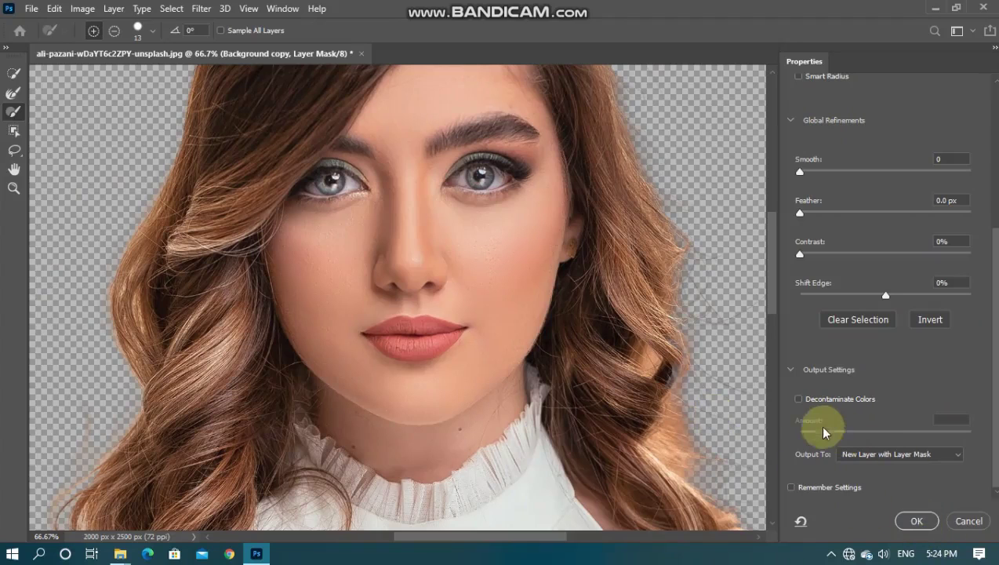
pyautogui.click(798, 398)
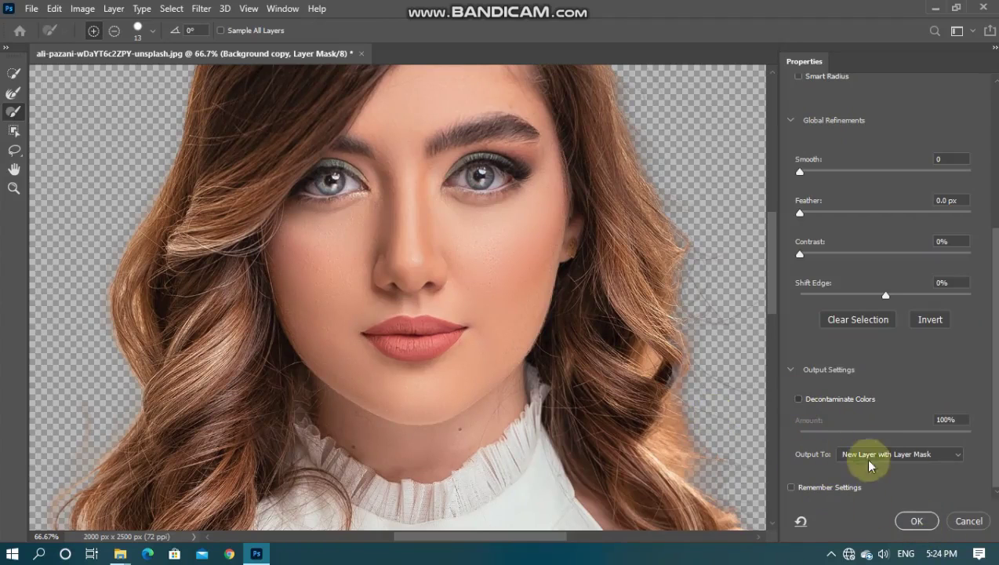
pyautogui.click(921, 522)
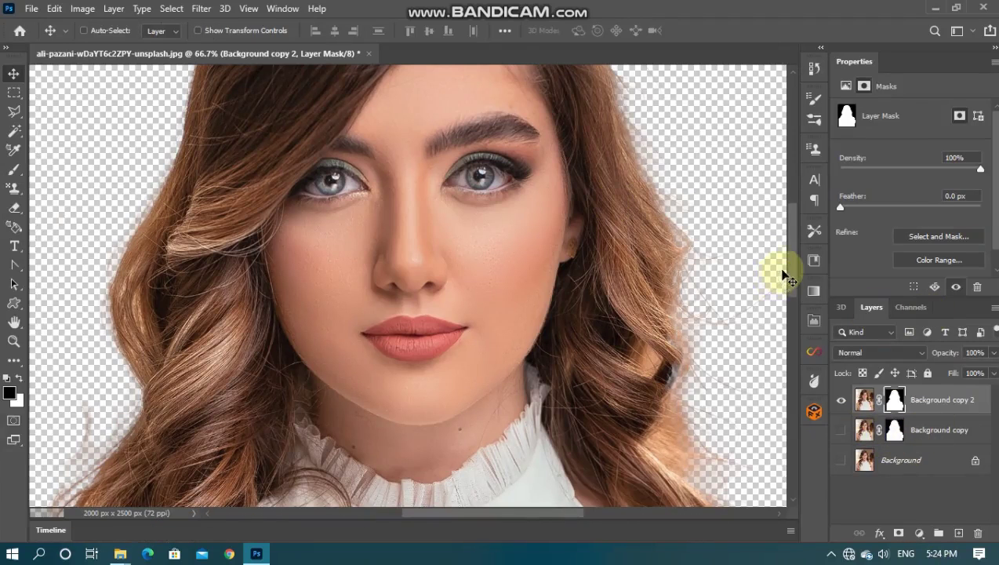
# - Zoom out and toggle Background copy's visibility to compare old and refined cutouts
pyautogui.hotkey('ctrl', '-')
pyautogui.hotkey('ctrl', '-')
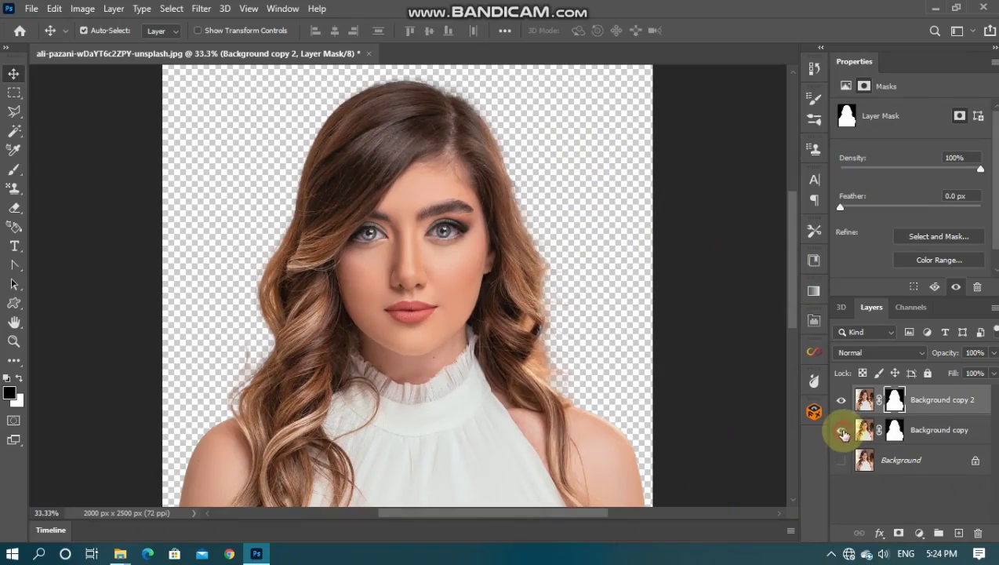
pyautogui.click(841, 431)
pyautogui.click(842, 431)
pyautogui.click(842, 431)
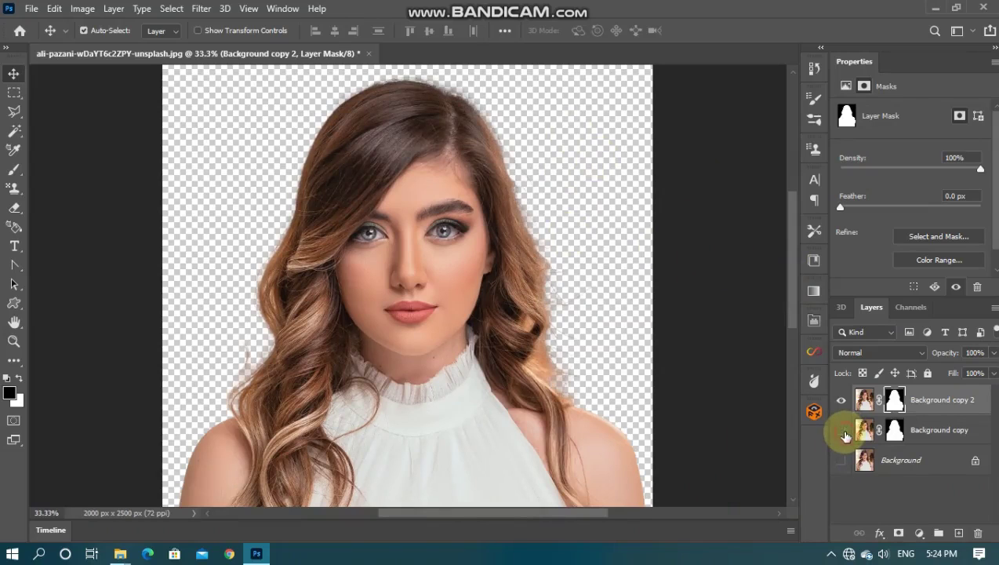
pyautogui.click(841, 431)
pyautogui.click(841, 431)
# - Hide the old cutout, then delete the Background copy and Background layers
pyautogui.click(841, 431)
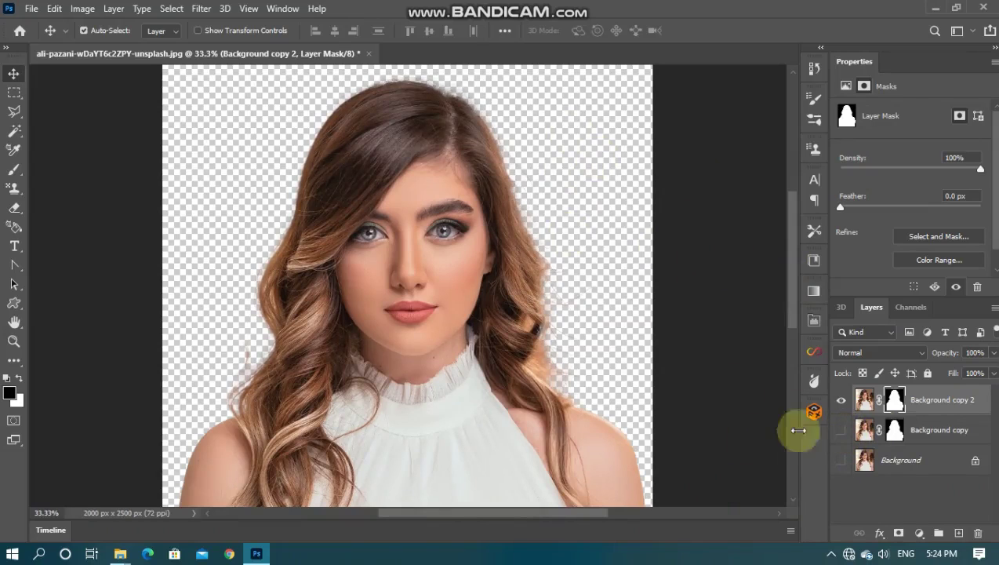
pyautogui.moveTo(877, 431)
pyautogui.mouseDown()
pyautogui.moveTo(979, 527)
pyautogui.moveTo(972, 523)
pyautogui.mouseUp()
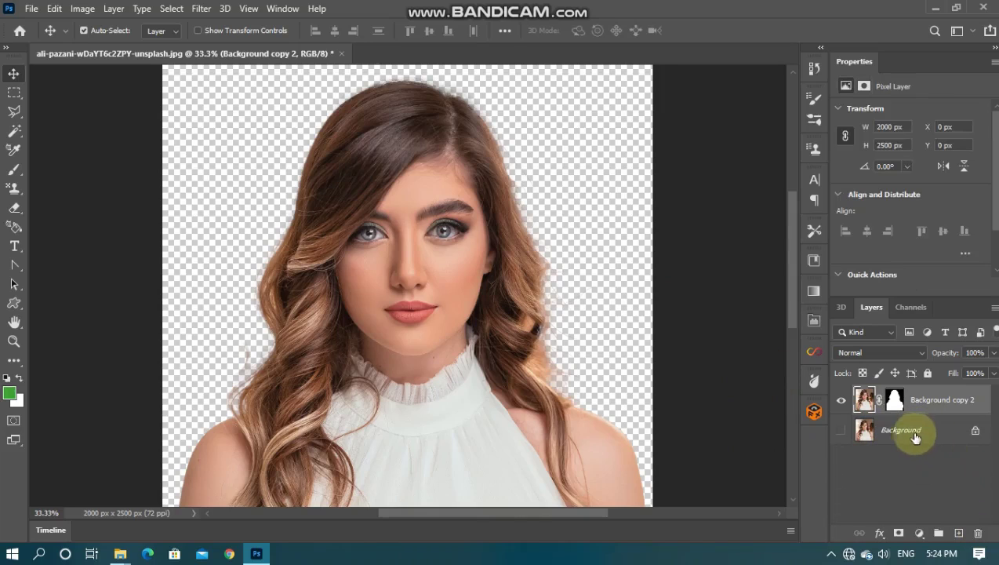
pyautogui.moveTo(932, 433); pyautogui.dragTo(977, 532)
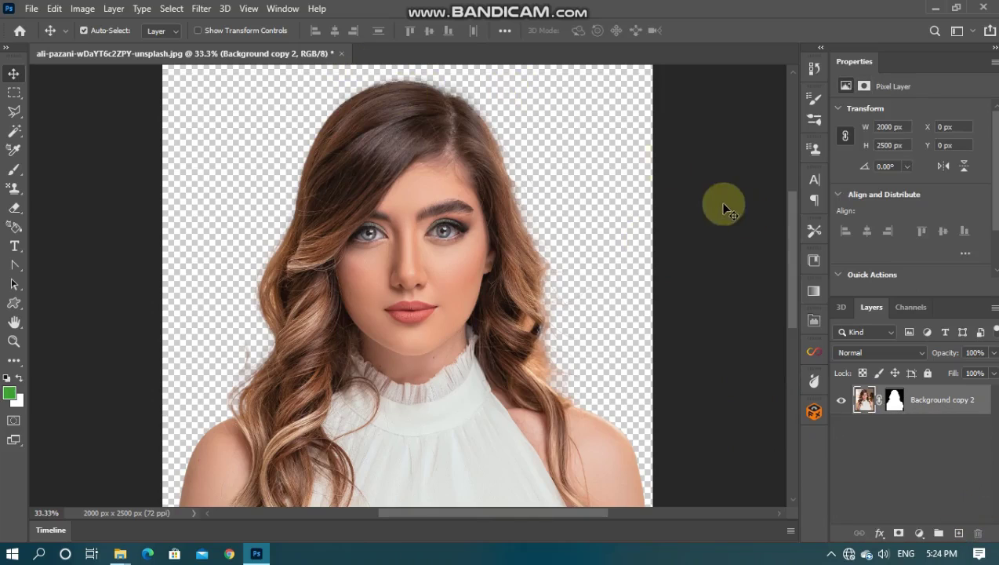
# - Open the 300 × 168 px lens-flare image from the 4k back ground folder
pyautogui.click(32, 9)
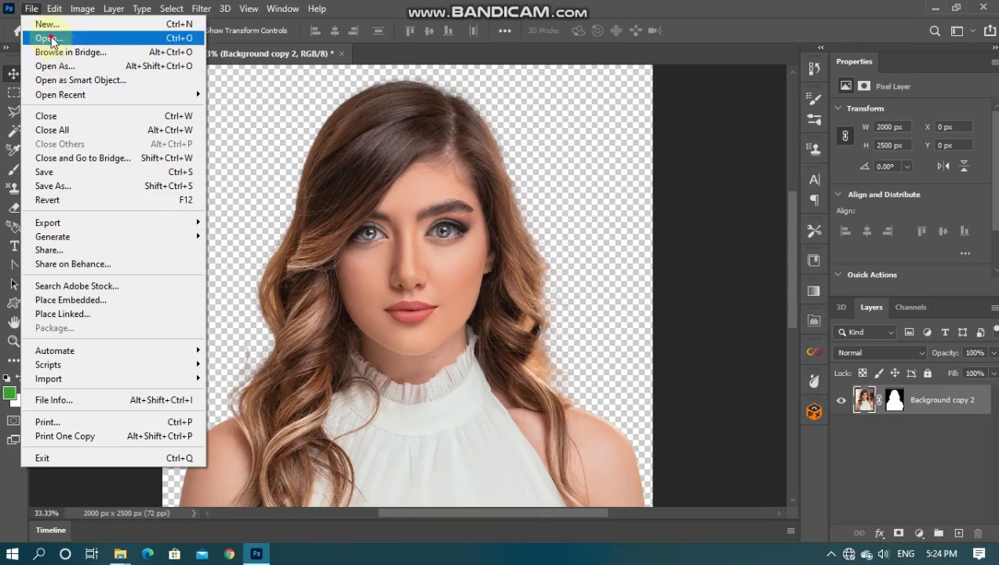
pyautogui.click(49, 39)
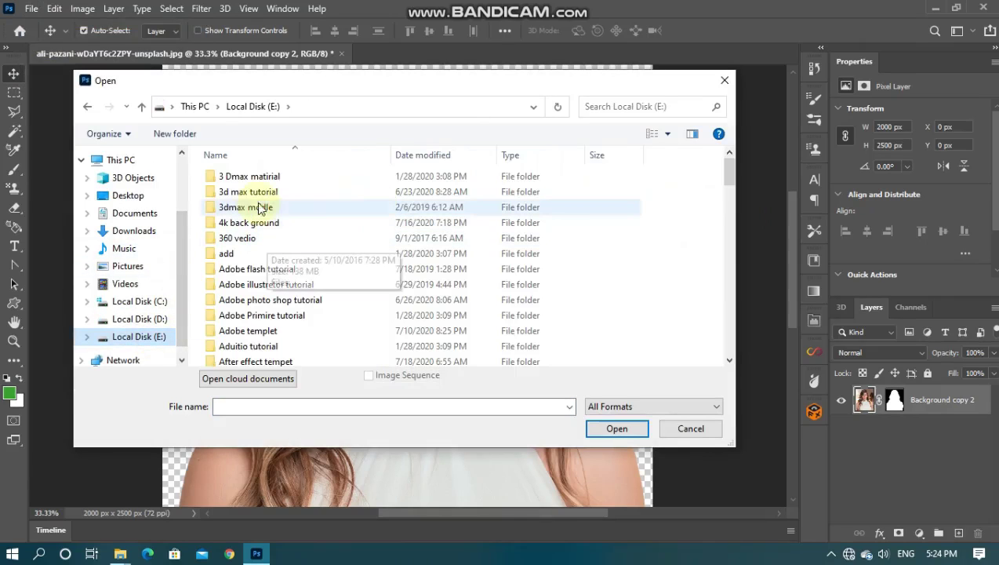
pyautogui.doubleClick(263, 225)
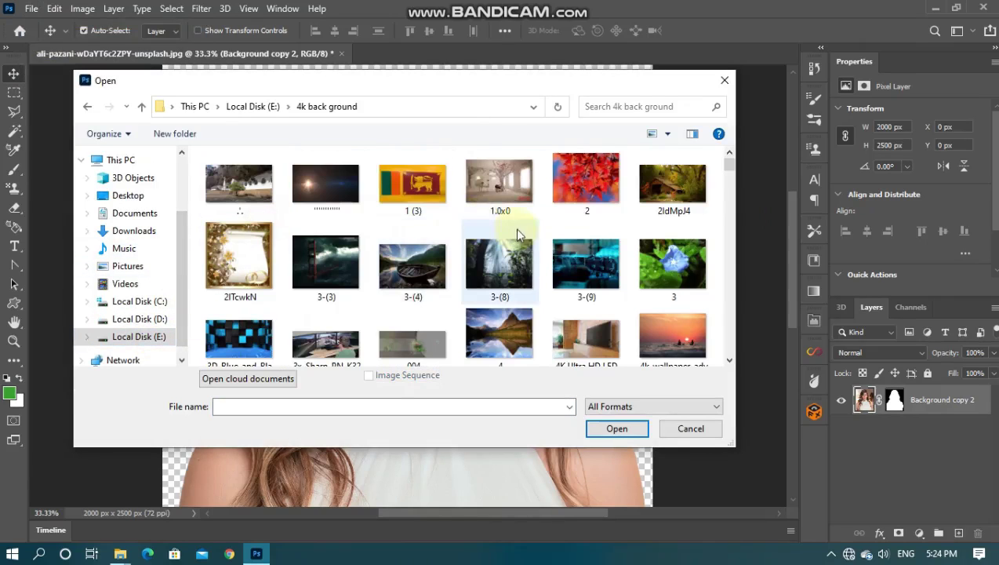
pyautogui.click(317, 182)
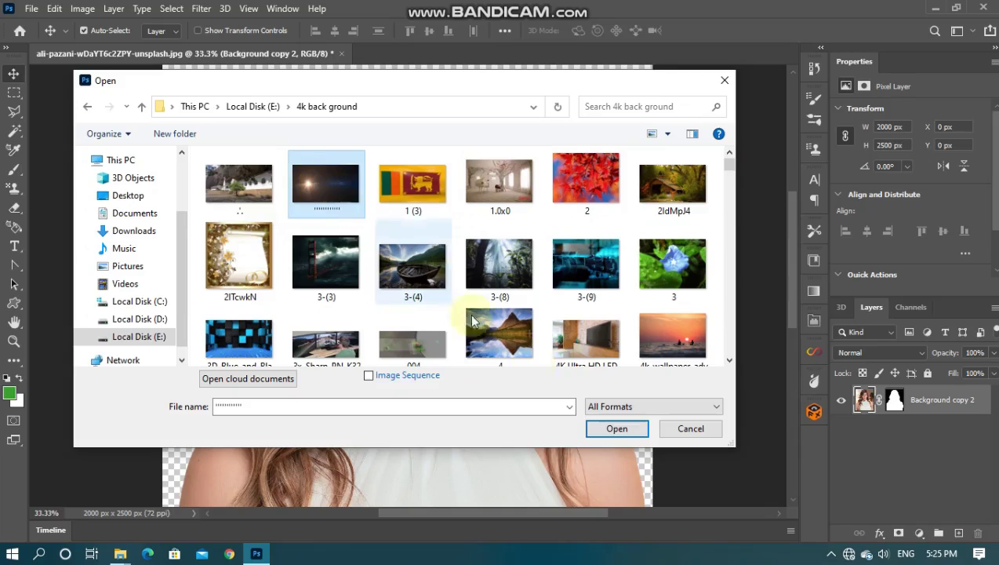
pyautogui.click(614, 428)
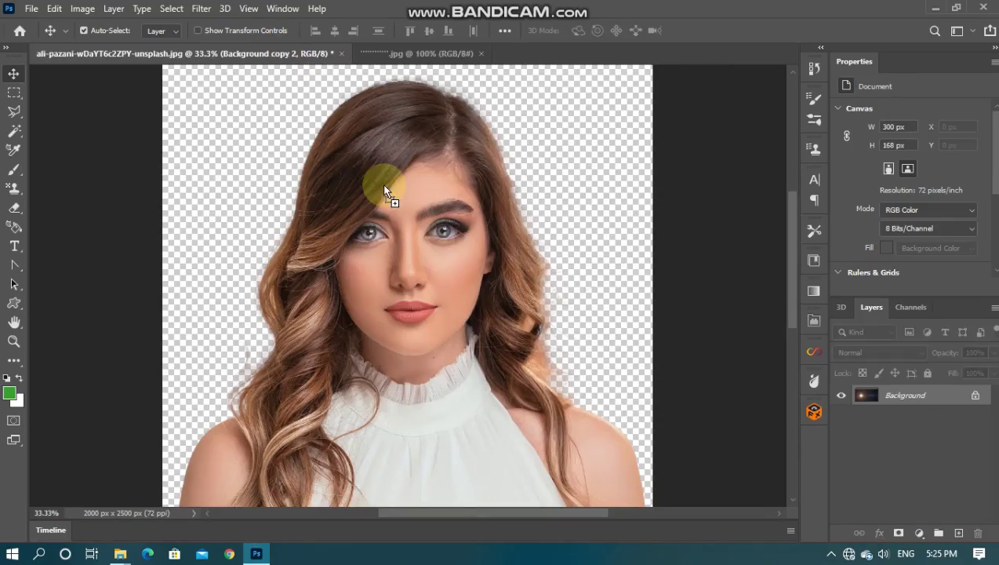
# - Copy the lens flare into the portrait as Layer 1, below Background copy 2
pyautogui.moveTo(287, 58); pyautogui.dragTo(385, 182)
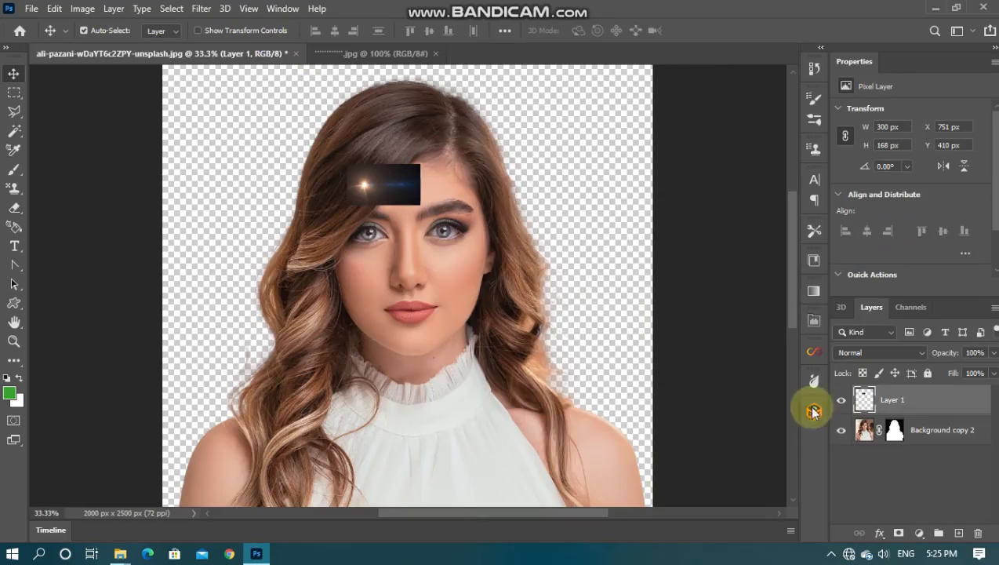
pyautogui.moveTo(864, 400); pyautogui.dragTo(886, 441)
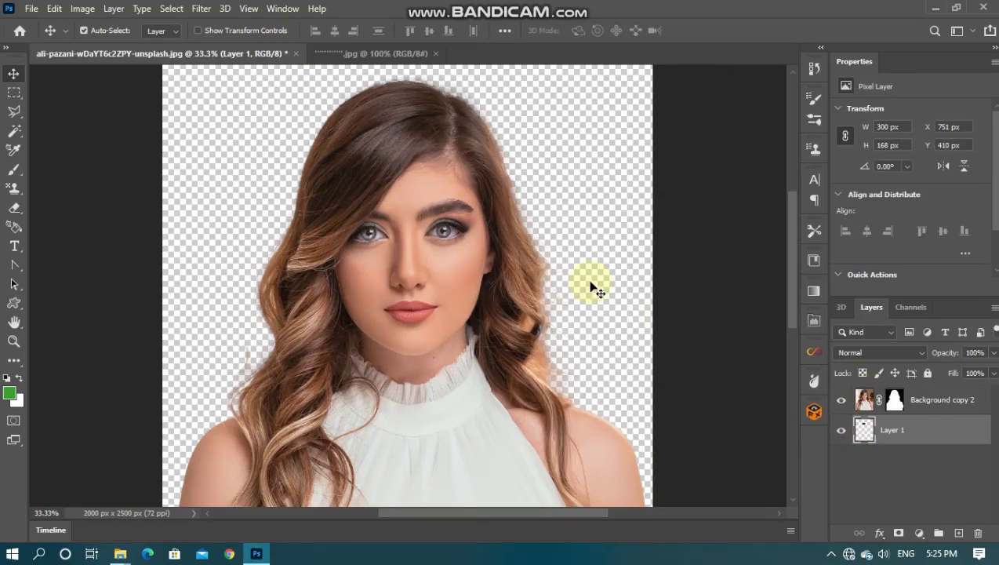
pyautogui.press('ctrl')
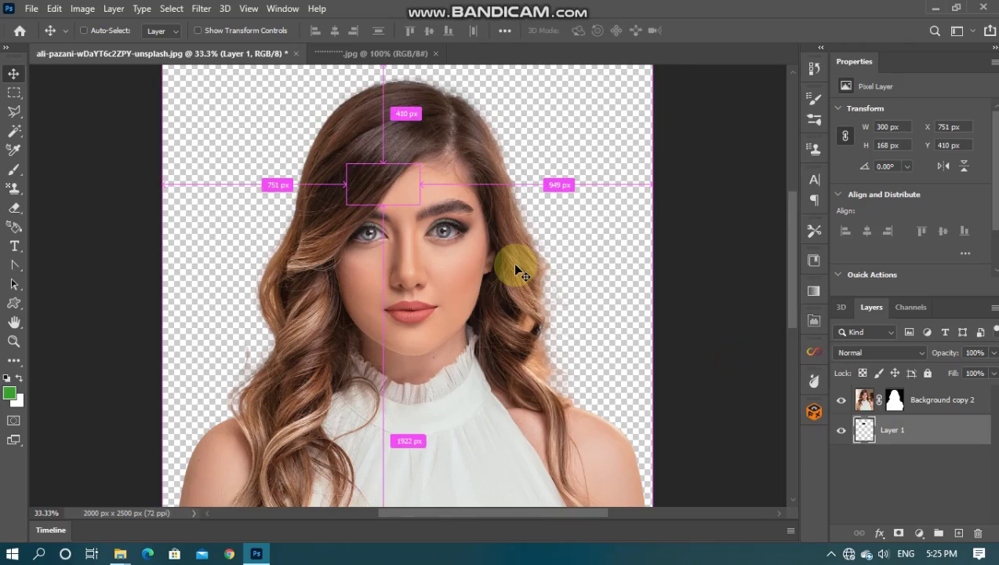
# - Free Transform the lens flare to stretch it beyond every canvas edge
pyautogui.hotkey('ctrl', 't')
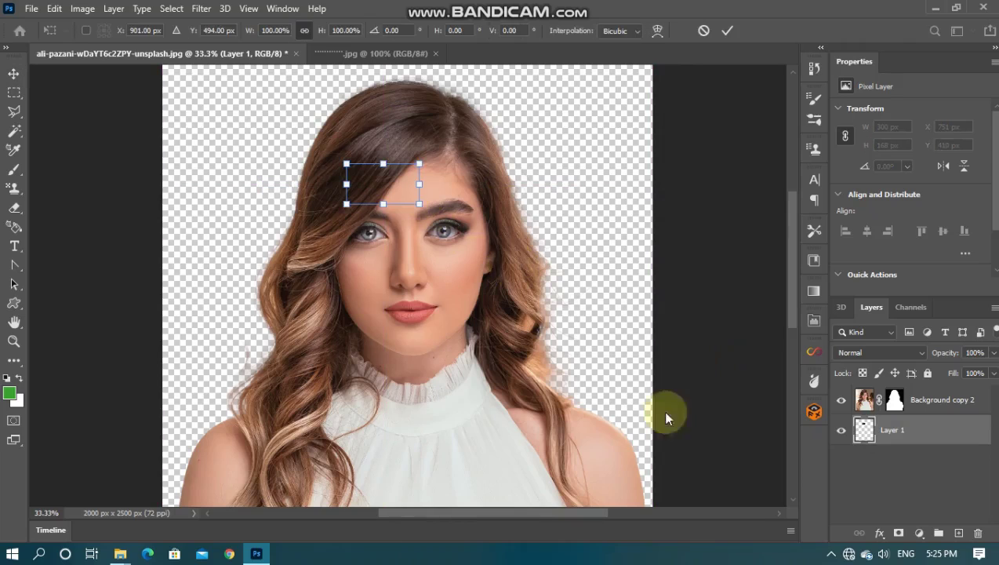
pyautogui.moveTo(419, 206); pyautogui.dragTo(722, 480)
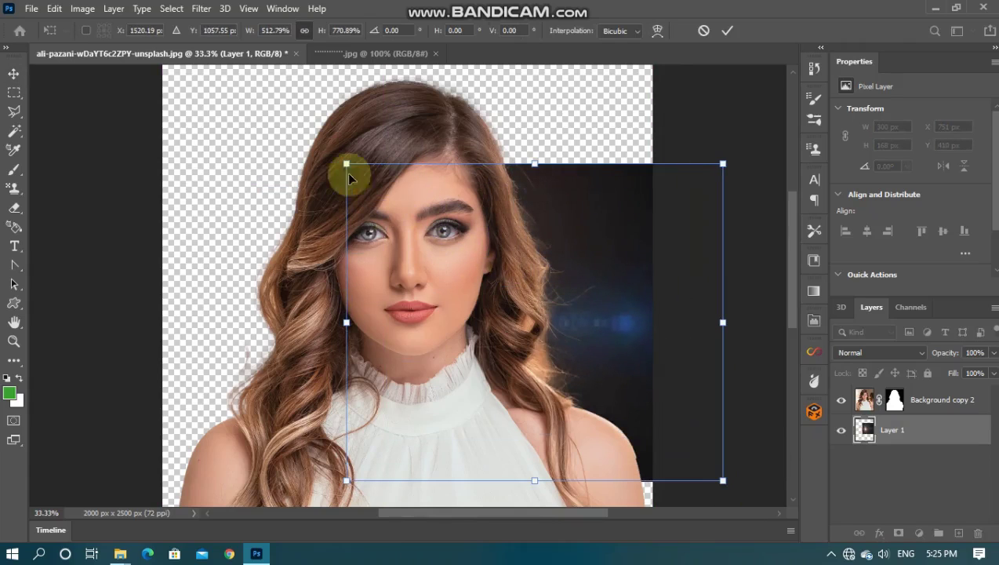
pyautogui.moveTo(346, 165); pyautogui.dragTo(162, 430)
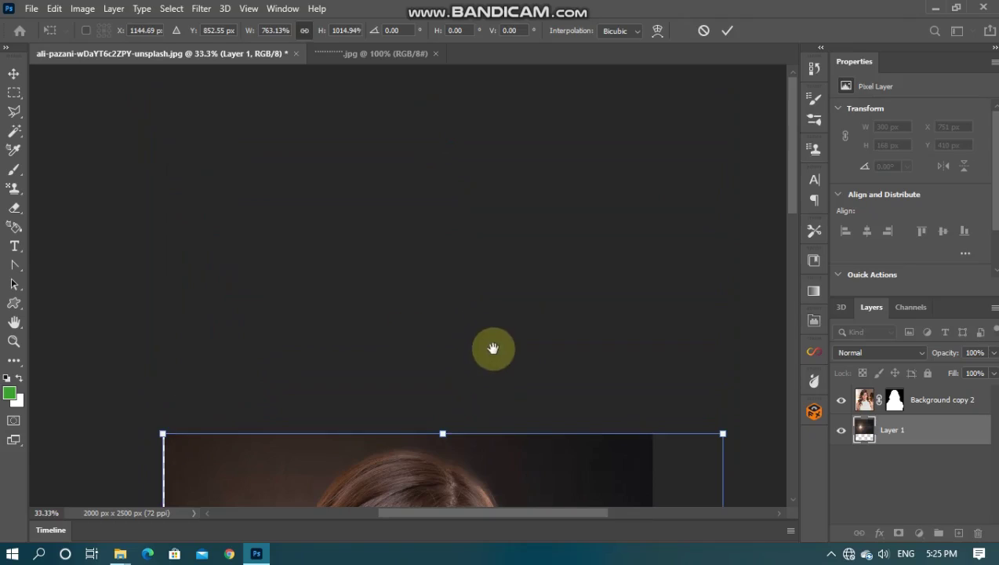
pyautogui.moveTo(494, 350)
pyautogui.mouseDown()
pyautogui.moveTo(489, 204)
pyautogui.moveTo(515, 78)
pyautogui.mouseUp()
pyautogui.moveTo(557, 402)
pyautogui.mouseDown()
pyautogui.moveTo(584, 140)
pyautogui.moveTo(614, 81)
pyautogui.mouseUp()
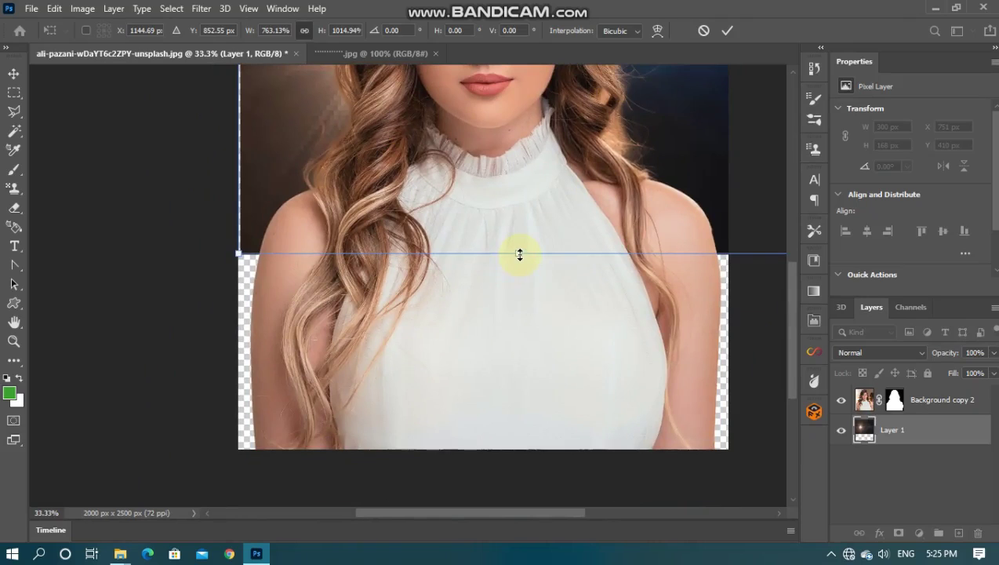
pyautogui.moveTo(518, 254); pyautogui.dragTo(518, 454)
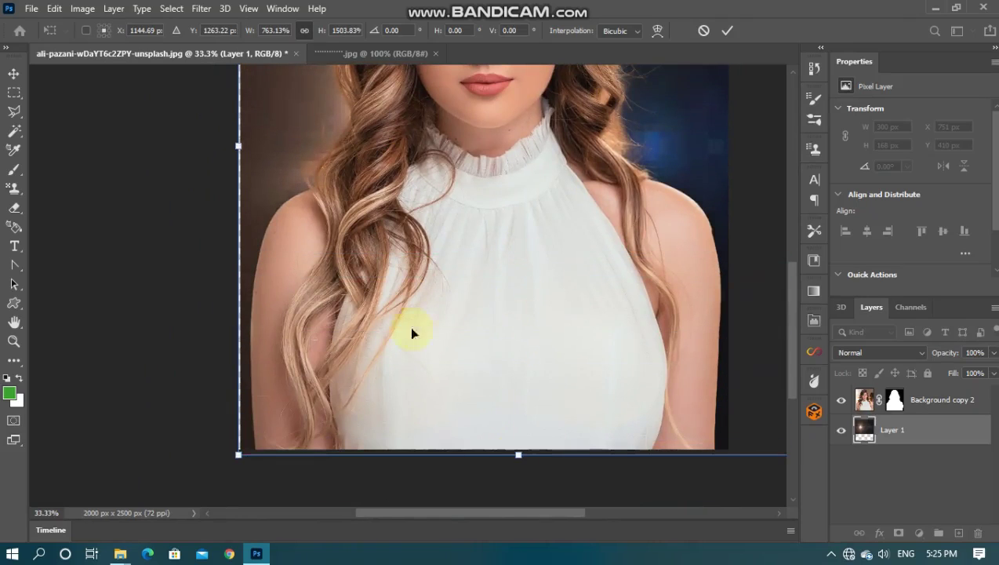
pyautogui.moveTo(238, 147); pyautogui.dragTo(174, 148)
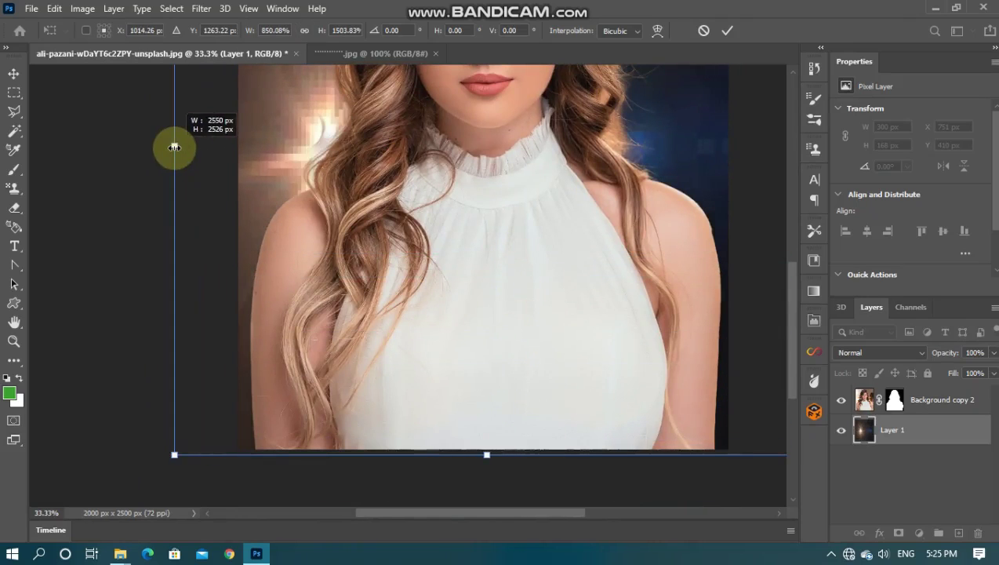
# - Commit the stretched flare, move the cutout to X 102, Y 50 px, and zoom out
pyautogui.press('Return')
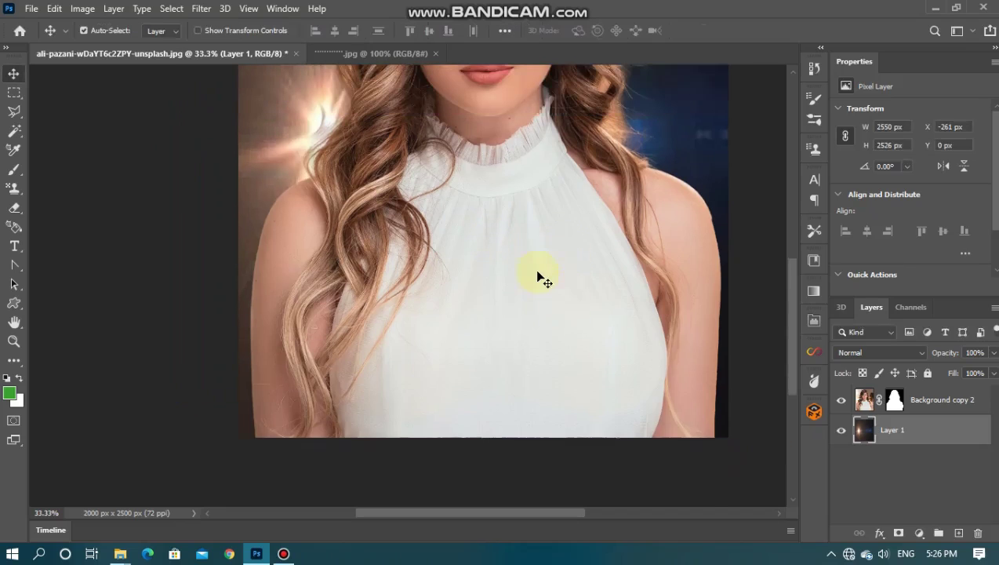
pyautogui.scroll(3, 534, 269)
pyautogui.scroll(3, 534, 269)
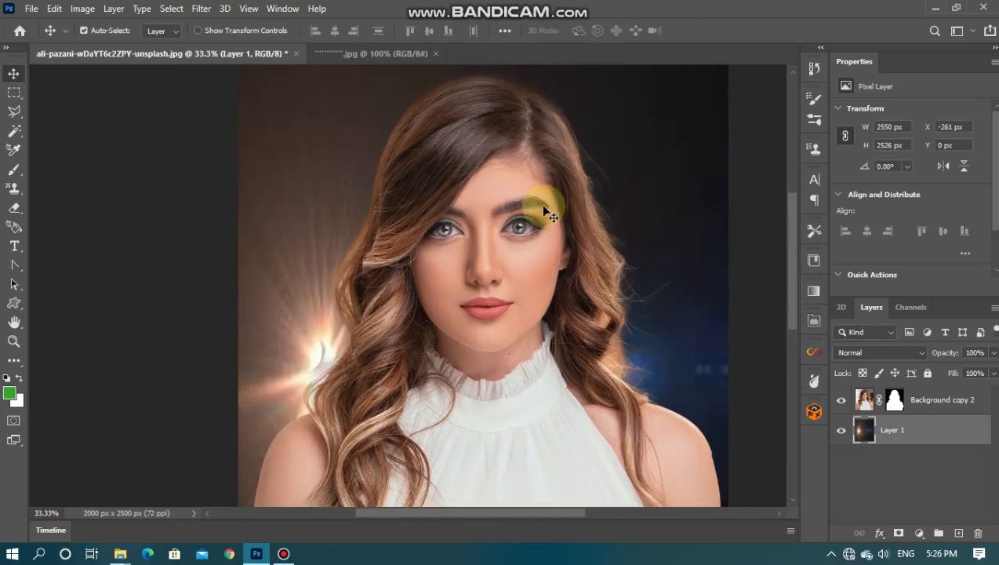
pyautogui.moveTo(541, 205)
pyautogui.mouseDown()
pyautogui.moveTo(555, 230)
pyautogui.moveTo(568, 222)
pyautogui.mouseUp()
pyautogui.click(571, 222)
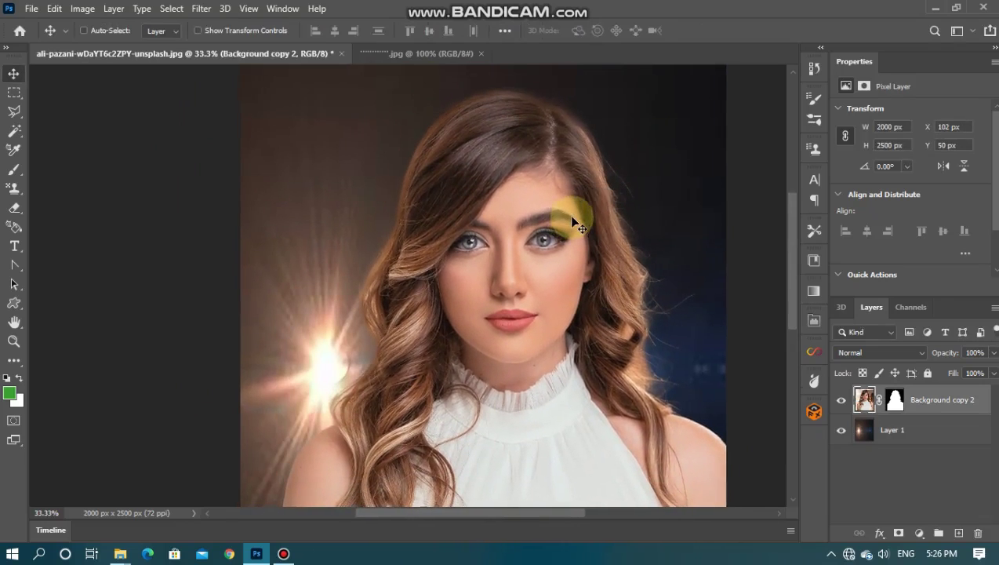
pyautogui.hotkey('ctrl', '-')
pyautogui.hotkey('ctrl', '-')
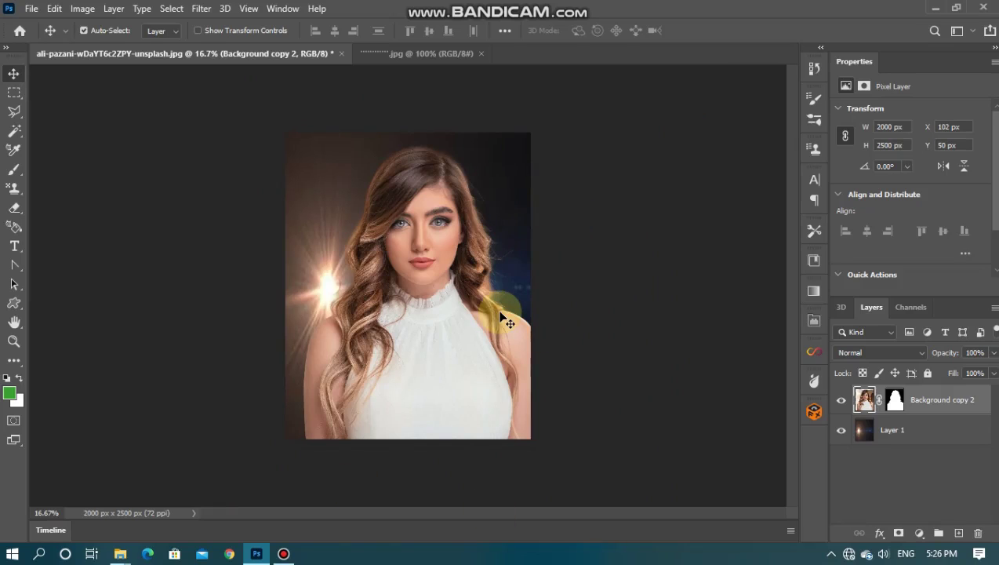
pyautogui.click(832, 554)
pyautogui.click(875, 527)
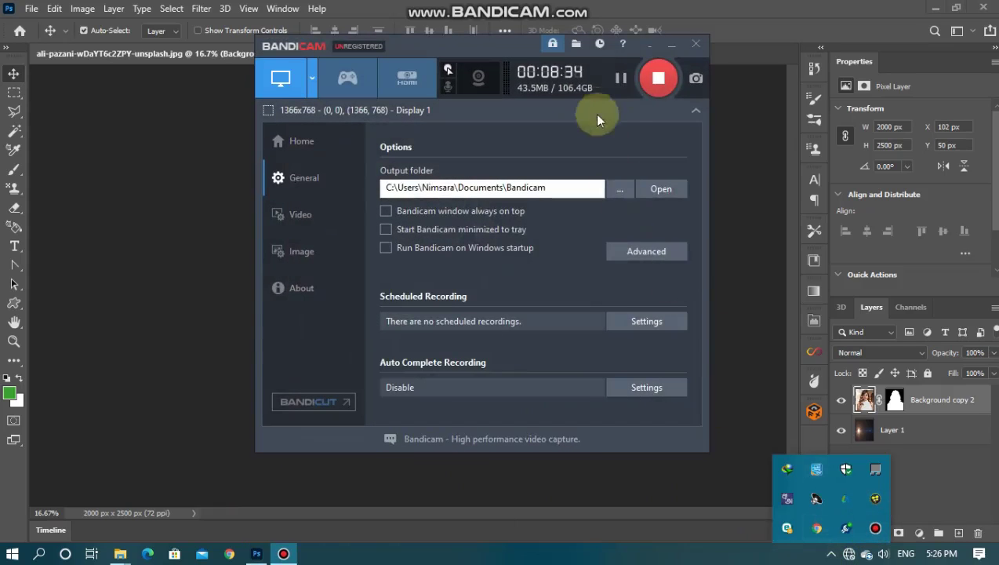